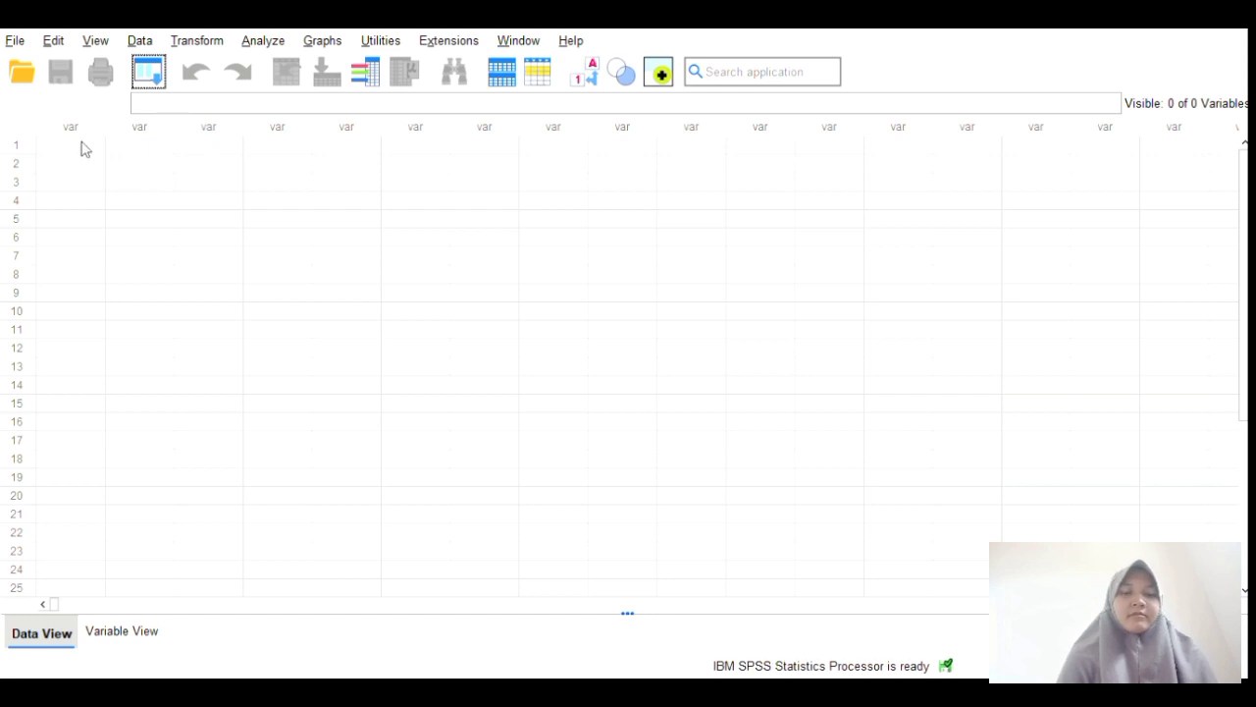
- Fill the first two data columns with the 15 rows of gender codes and biology scores, starting at the first cell
click(84, 148)
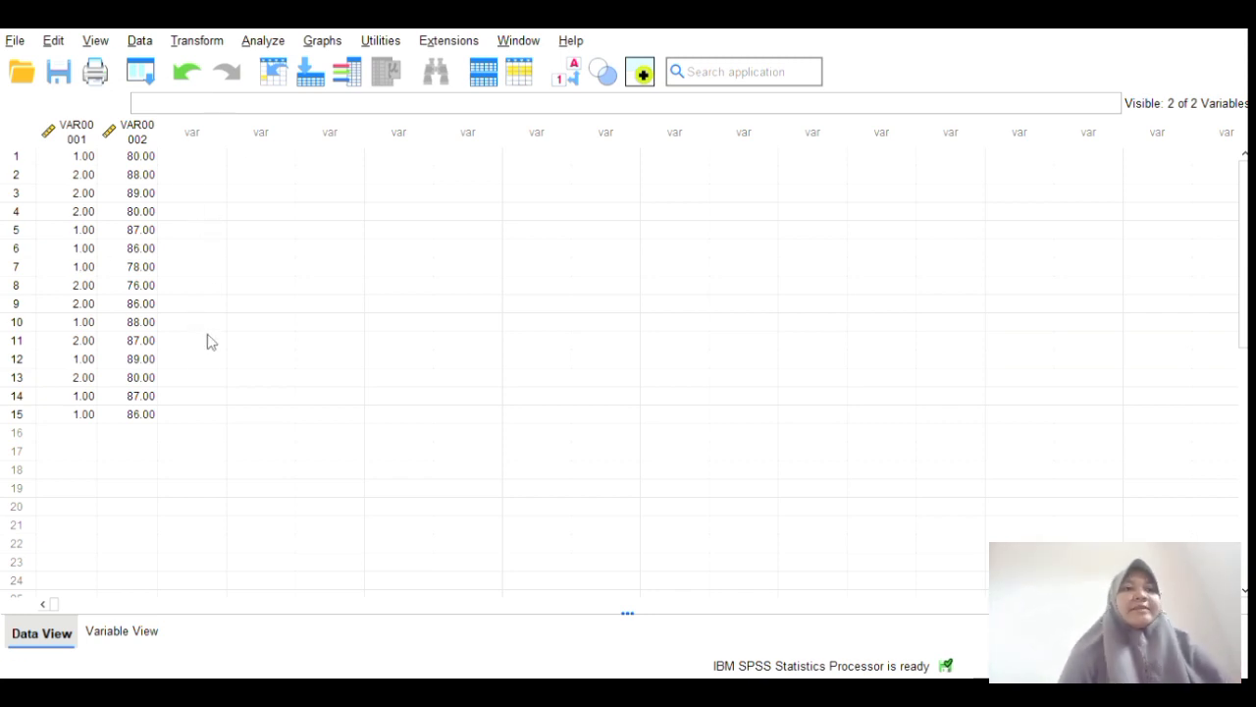
- Rename the first variable as Jenis_kelamin in the variable definitions
click(138, 629)
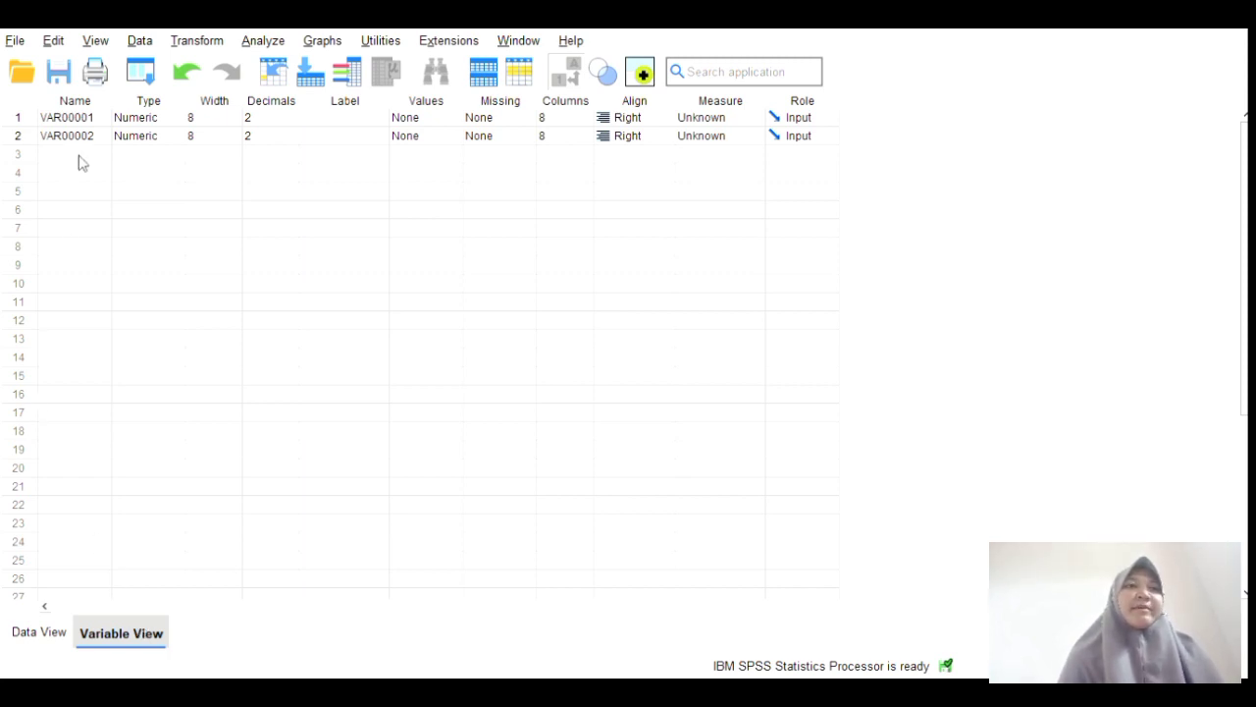
double_click(84, 118)
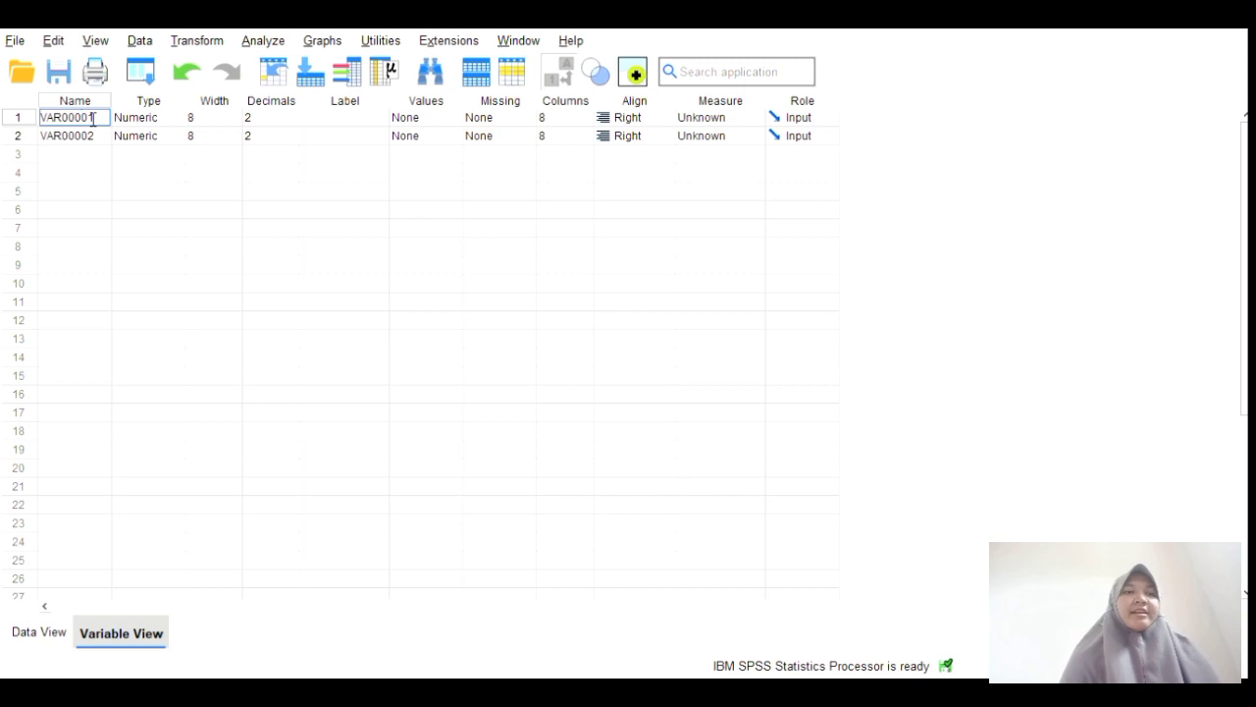
key(BackSpace)
key(BackSpace)
key(BackSpace)
key(BackSpace)
key(BackSpace)
key(BackSpace)
key(BackSpace)
key(BackSpace)
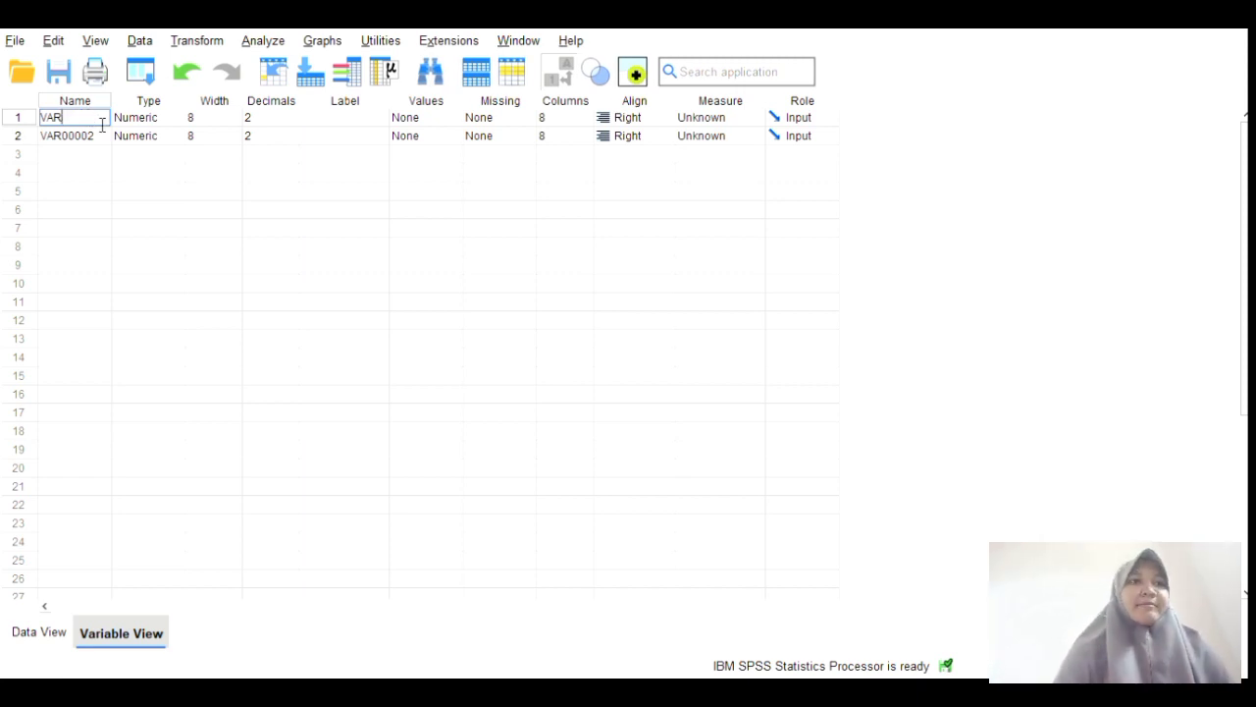
text(J)
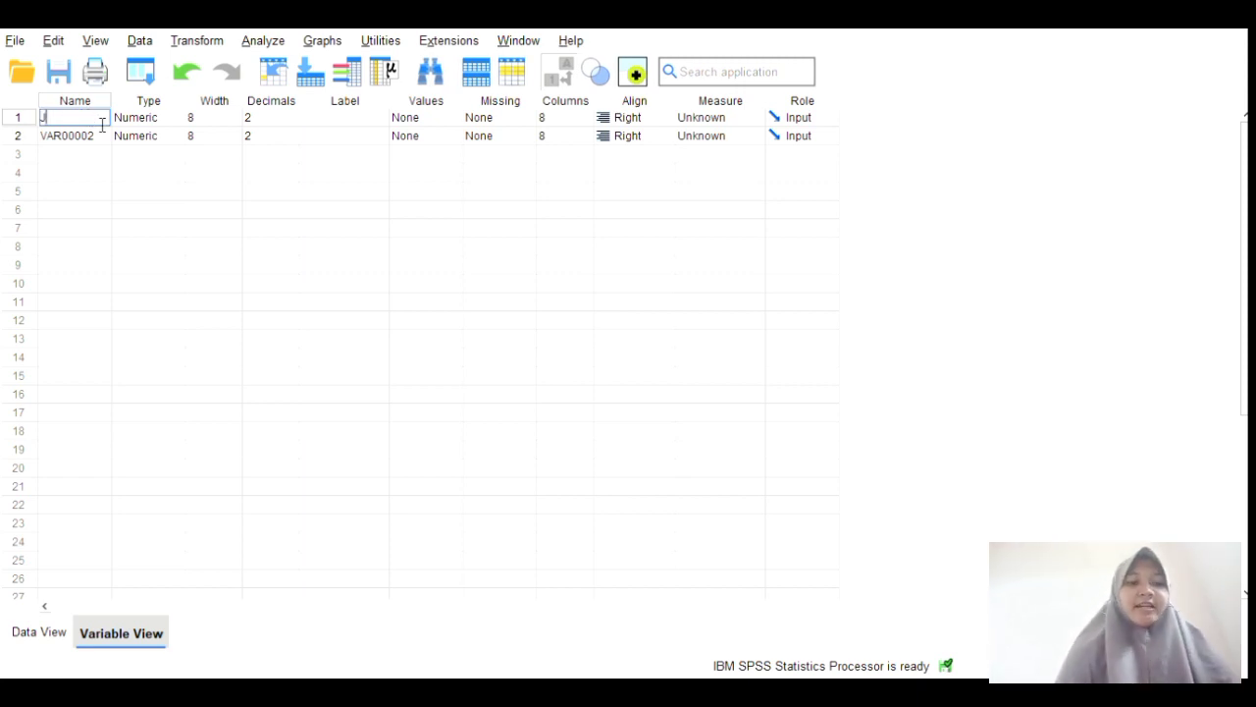
text(enis)
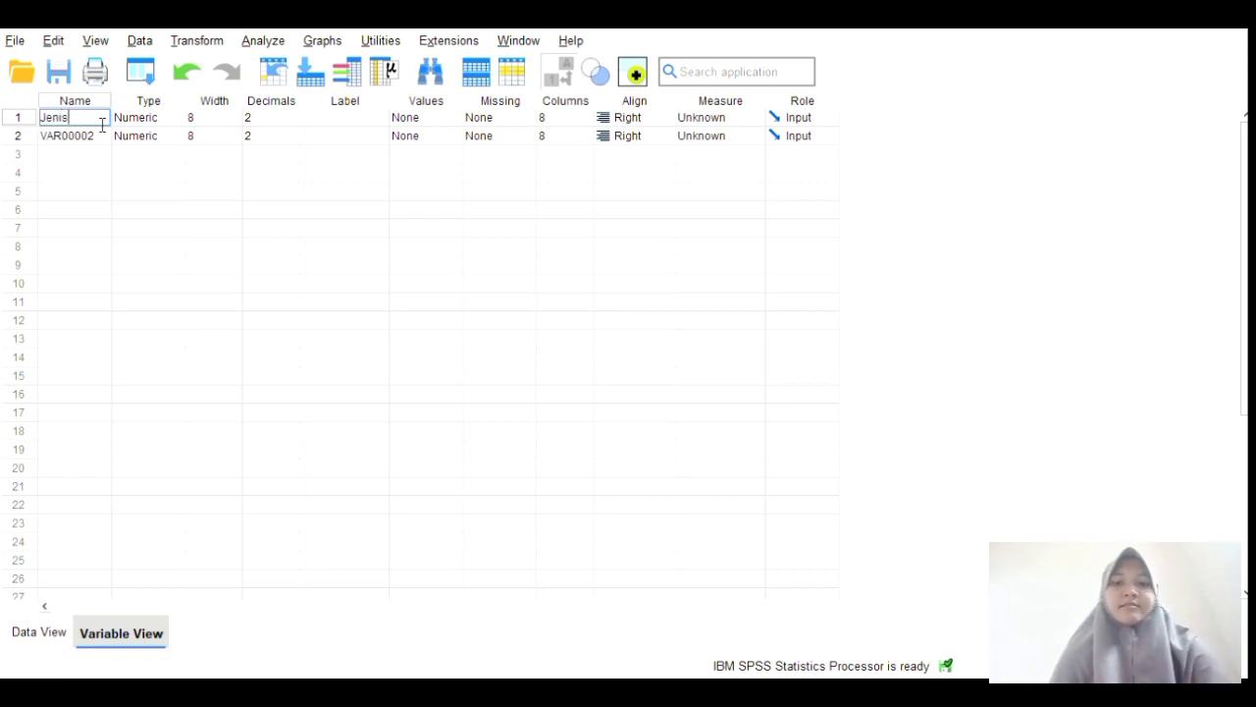
text(_kelamin)
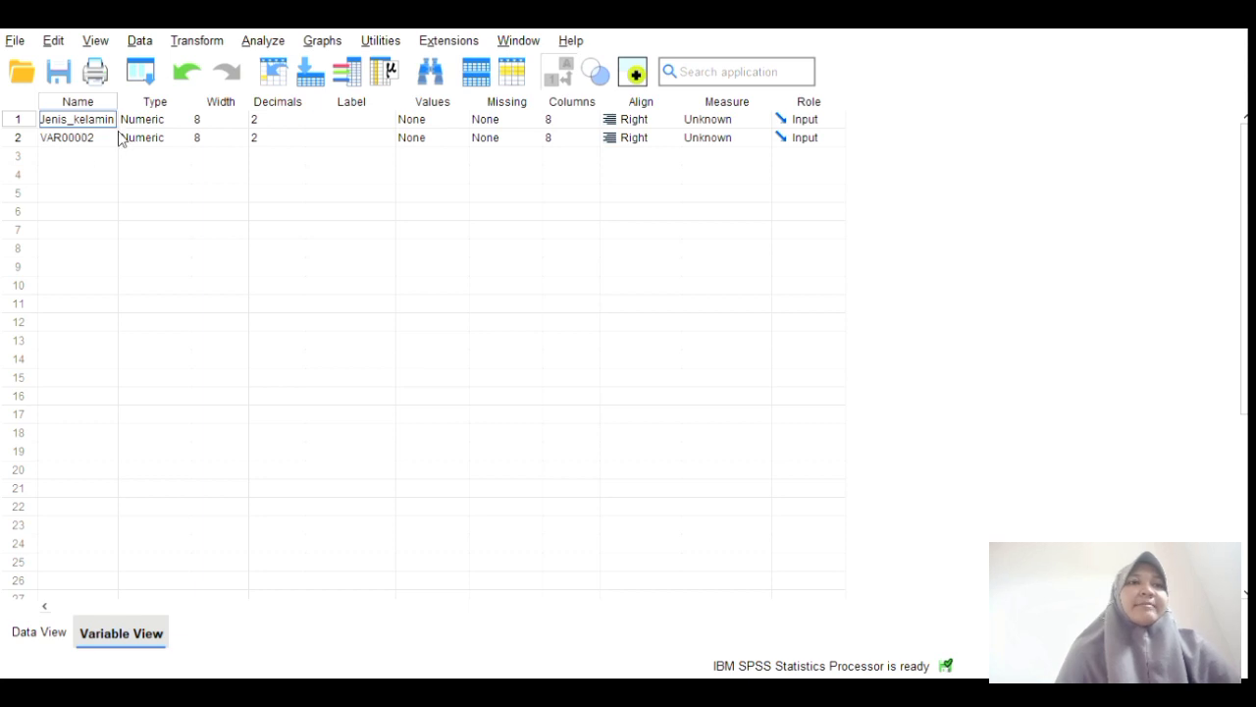
- Rename the second variable as nilai_biologi
click(108, 146)
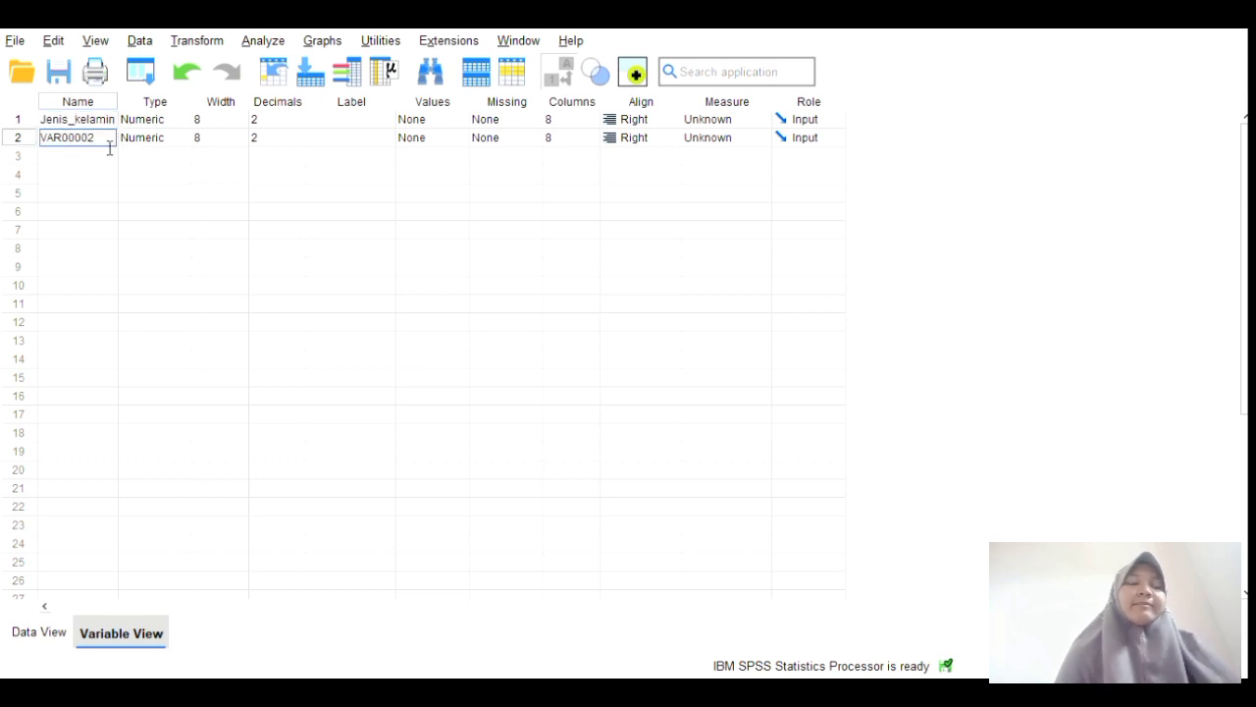
key(BackSpace)
key(BackSpace)
key(BackSpace)
key(BackSpace)
key(BackSpace)
key(BackSpace)
key(BackSpace)
key(BackSpace)
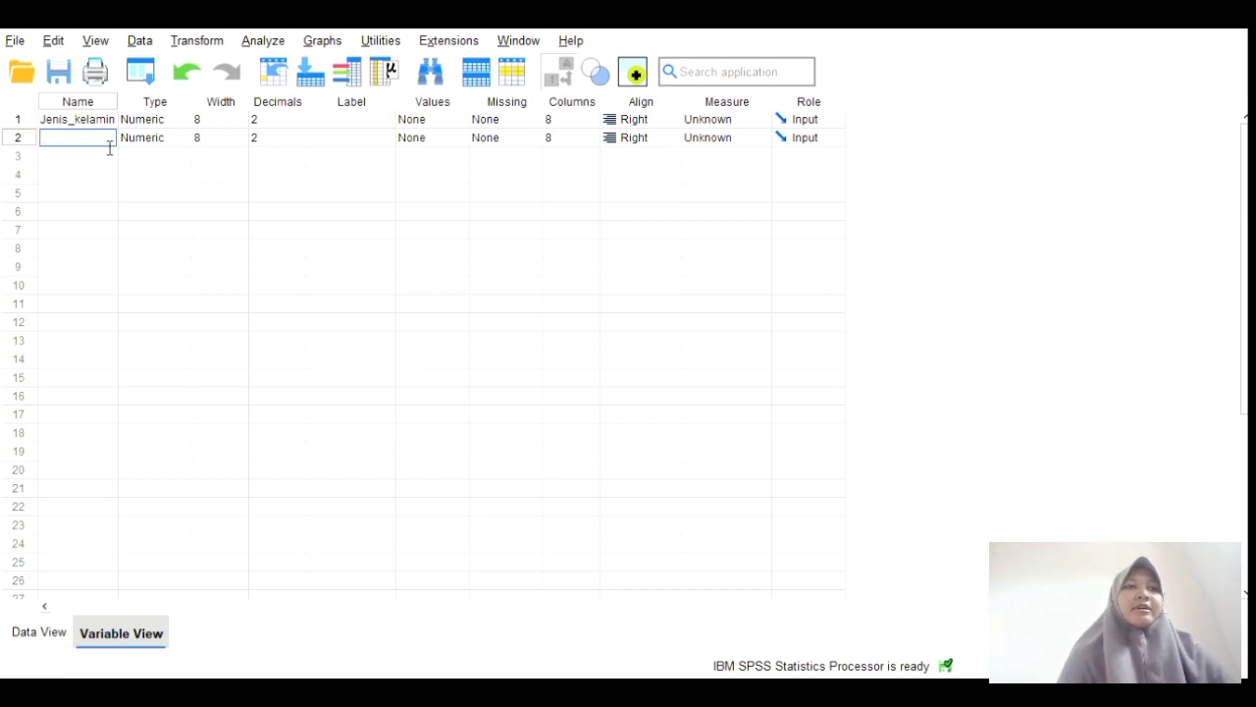
text(nilai)
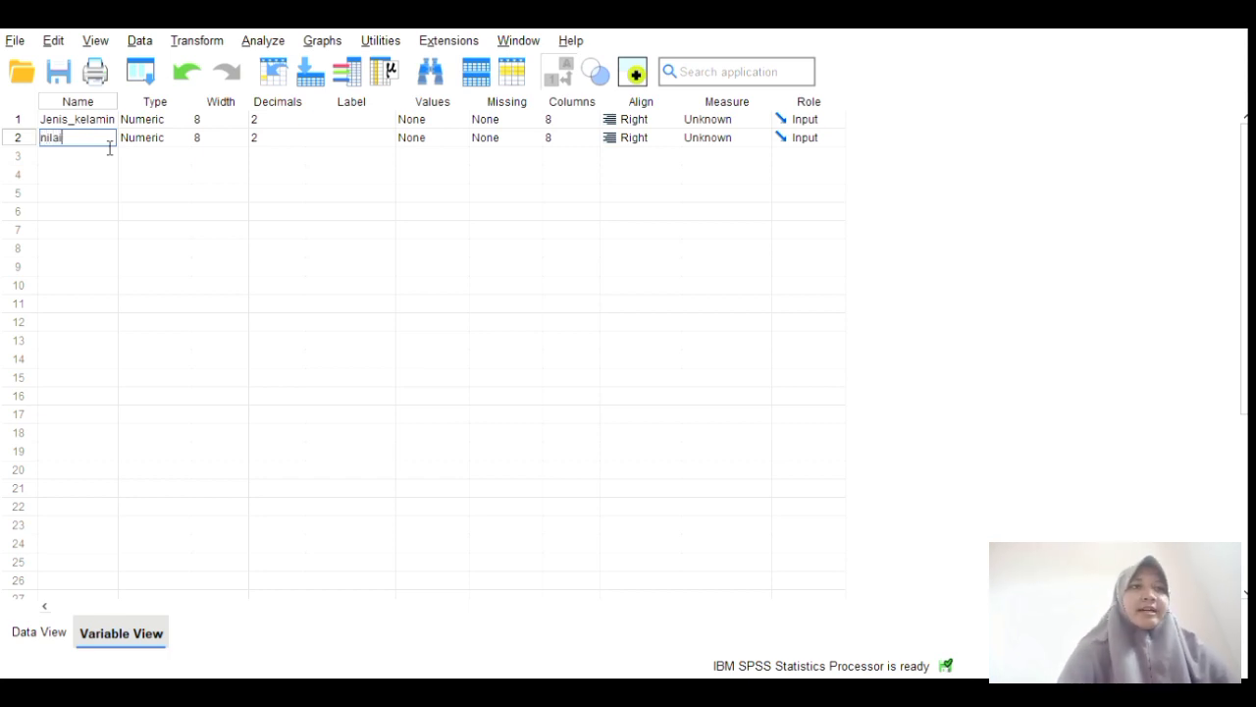
text(_biologi)
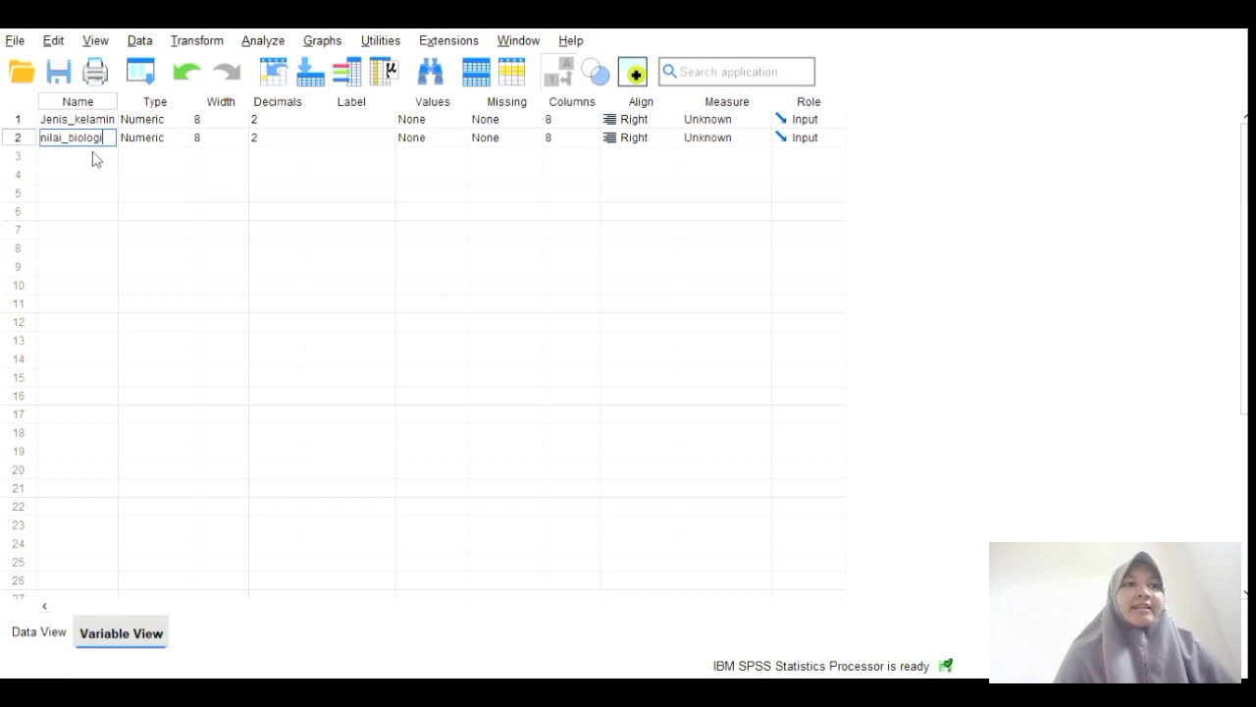
- Define value labels for Jenis_kelamin, with 1 as laki-laki and 2 as perempuan
click(425, 120)
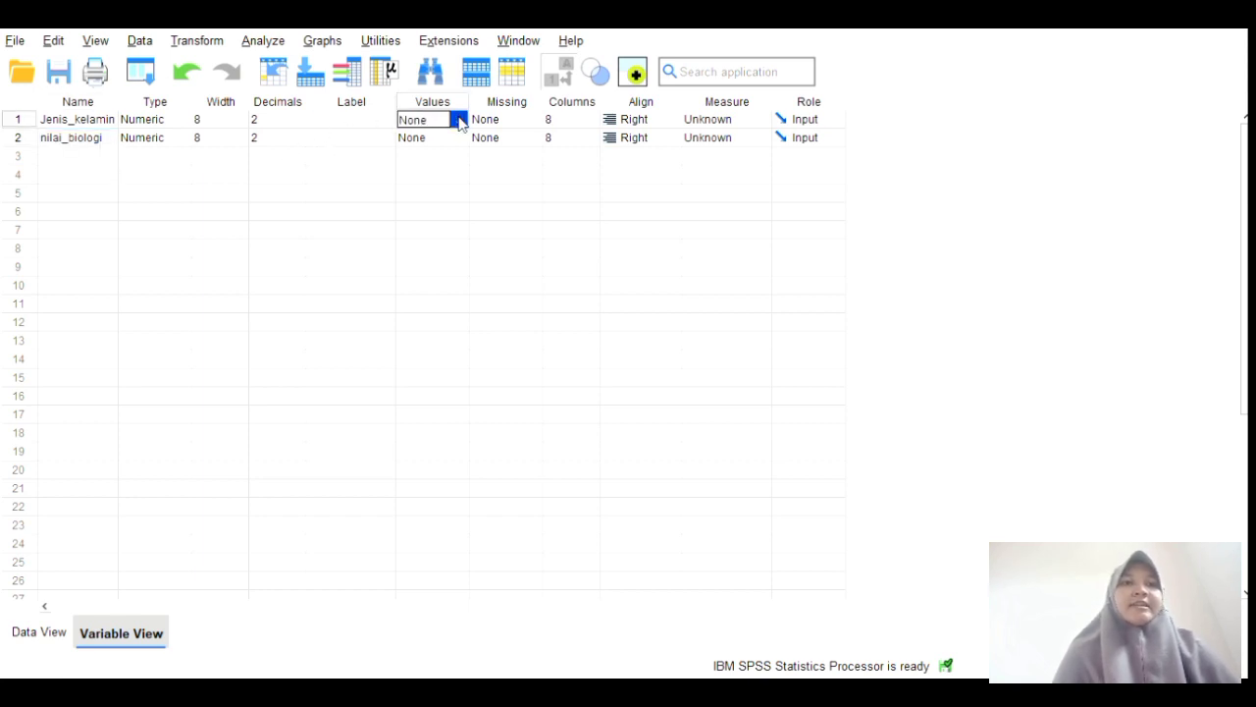
click(459, 120)
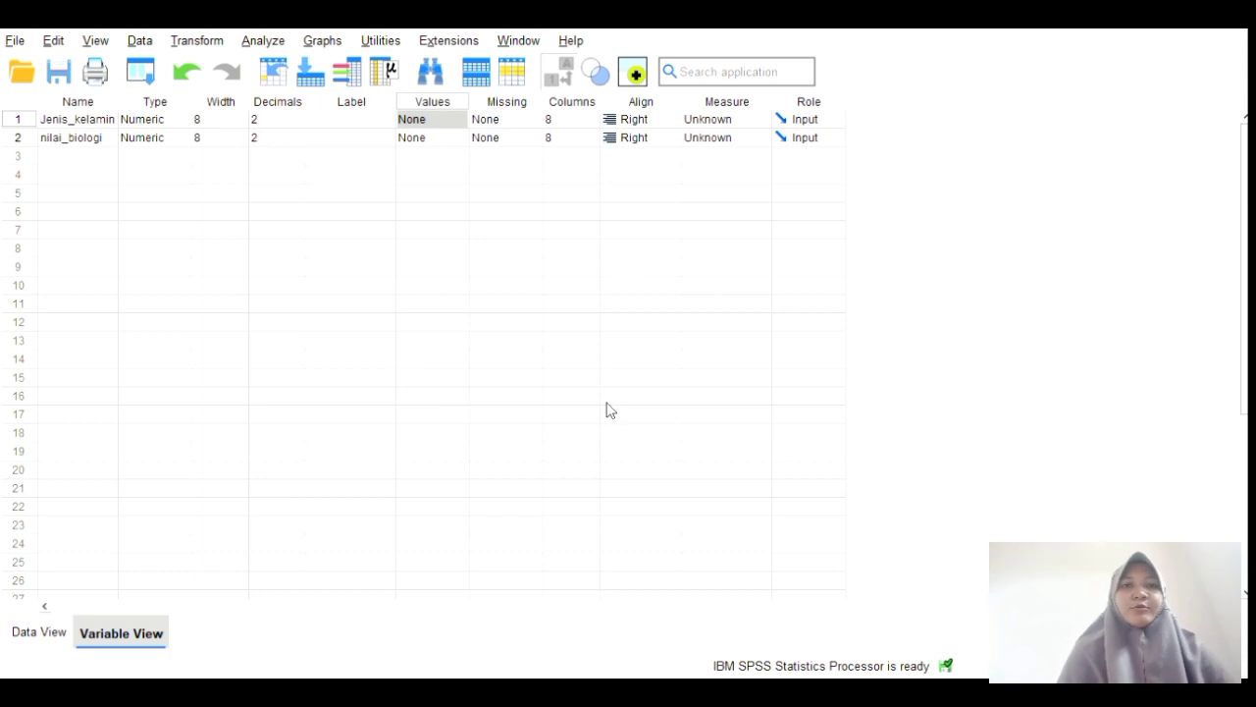
click(558, 469)
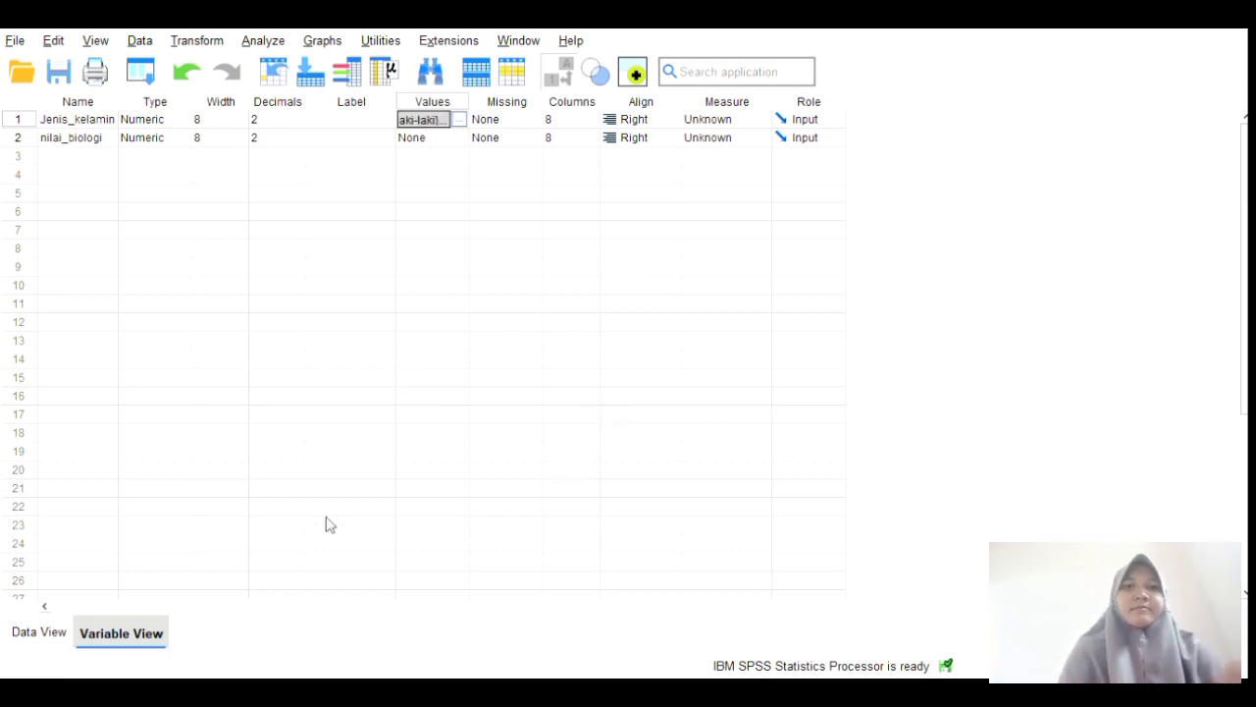
- Return to the data sheet and toggle the value labels to compare the Jenis_kelamin codes with their labels
click(36, 638)
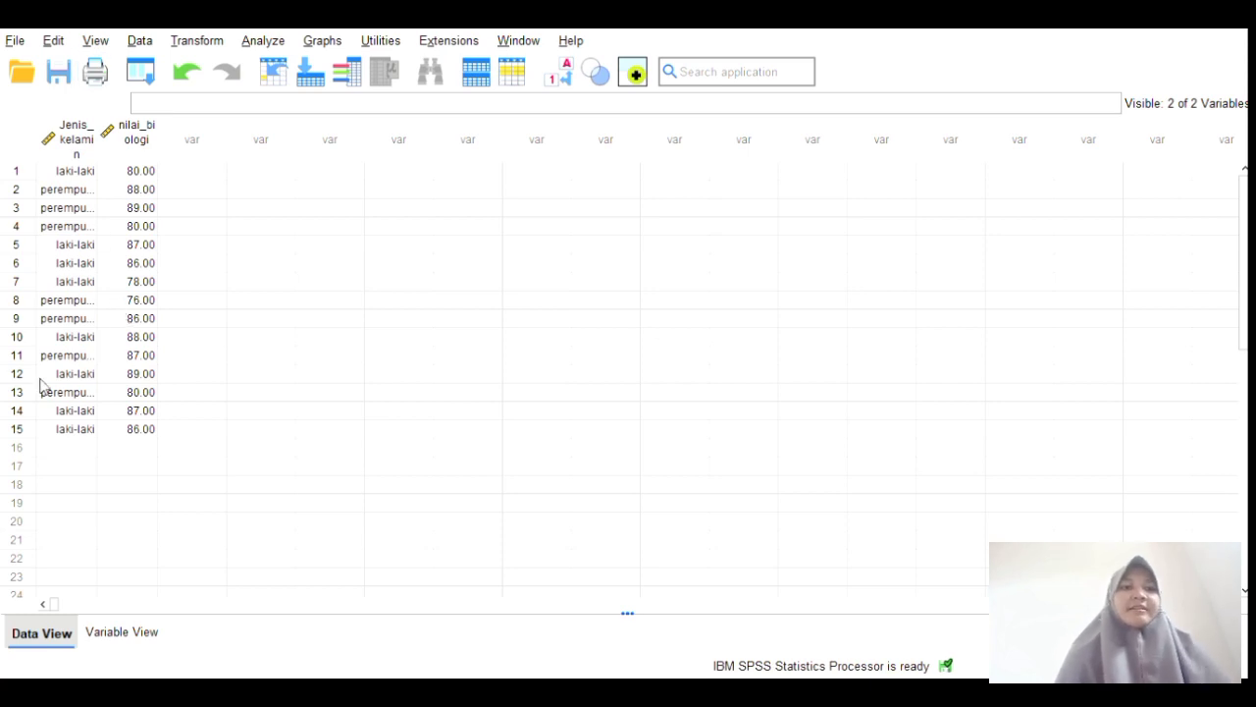
click(564, 78)
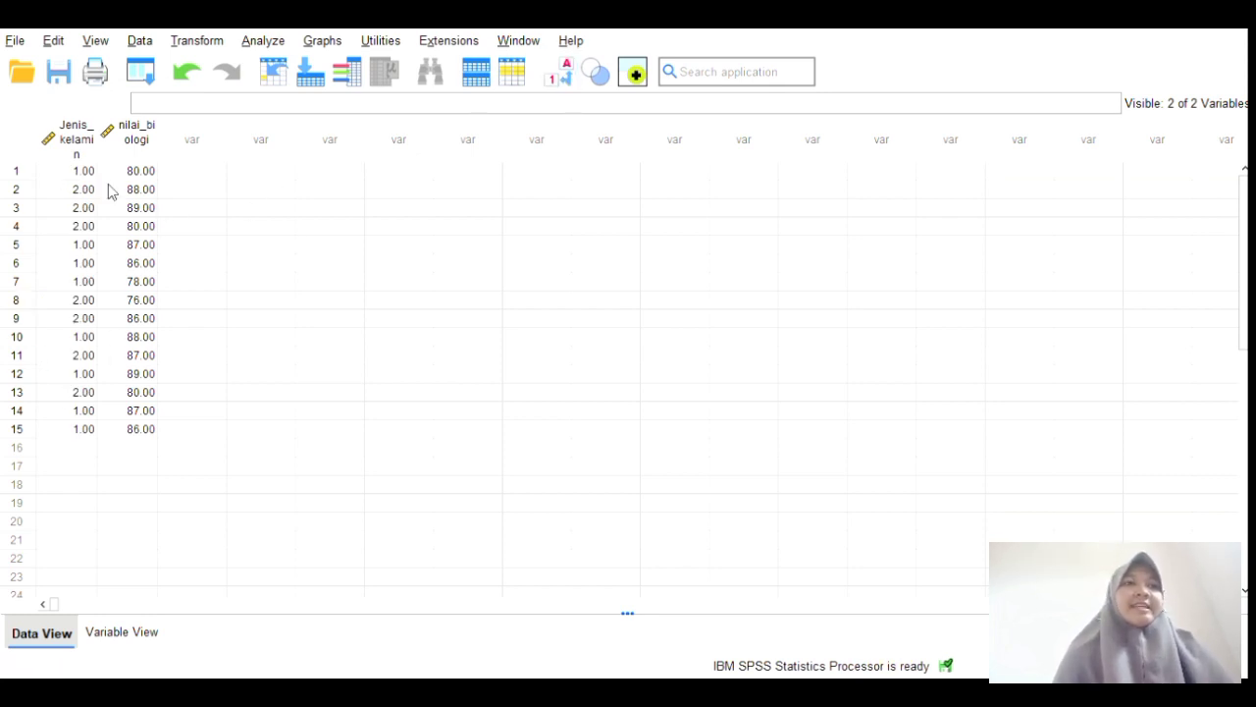
click(567, 74)
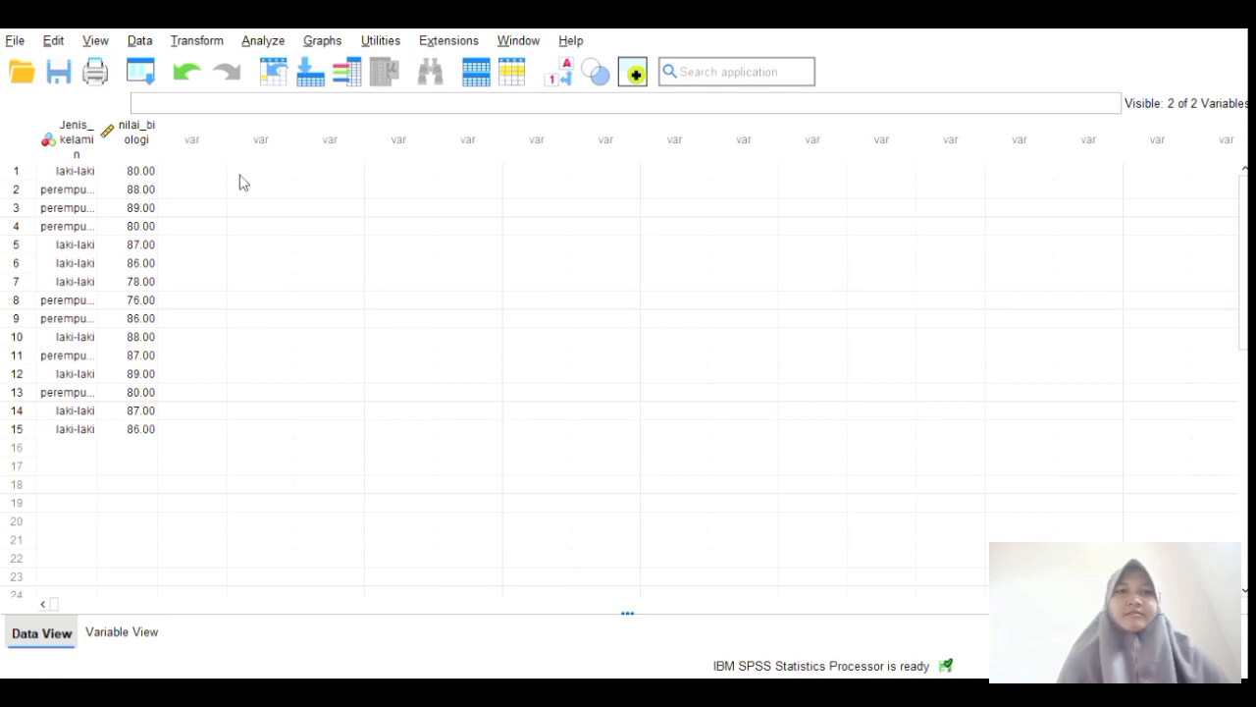
- Run an analysis from the Legacy Dialogs on the biology score data
click(272, 43)
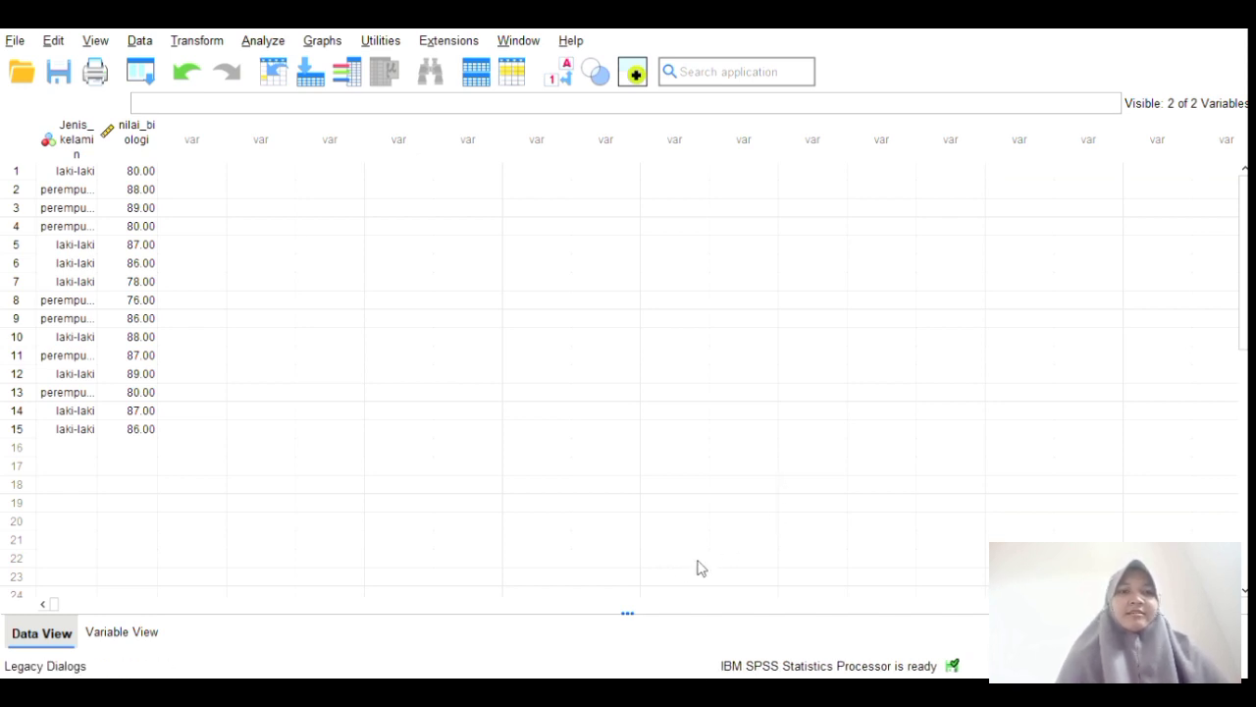
click(770, 474)
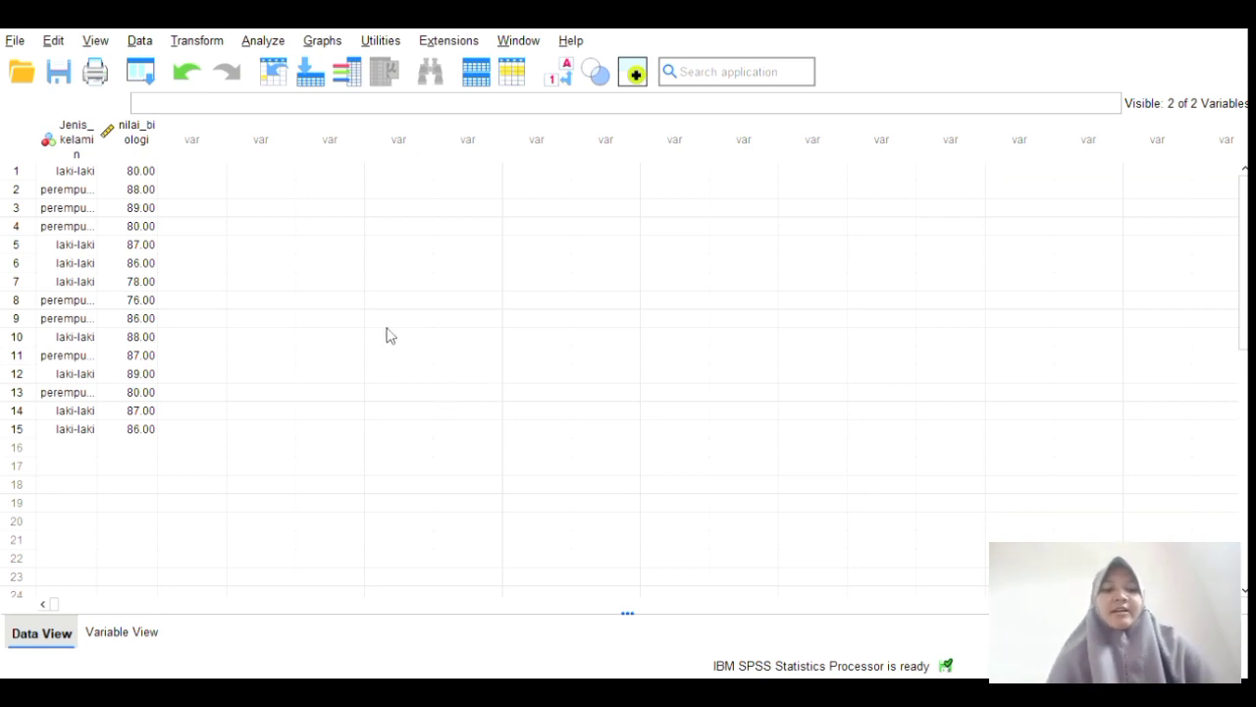
click(518, 581)
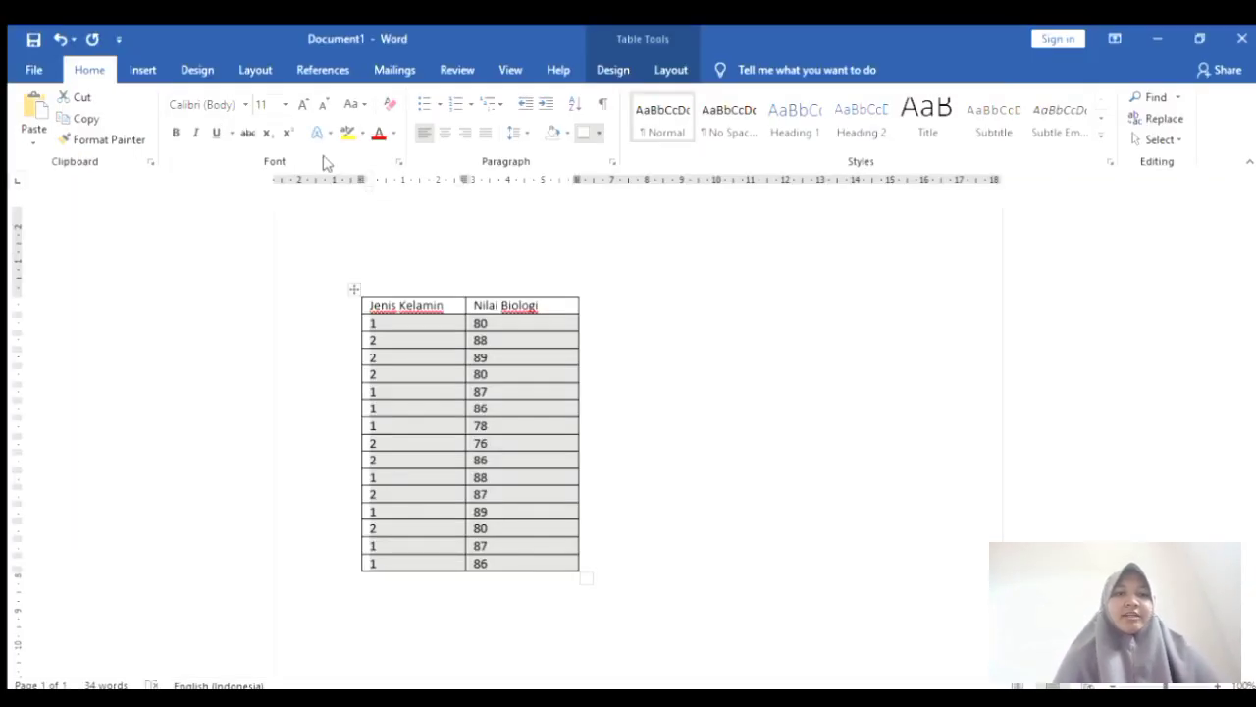
- In the Word table, select the 15 data rows below the Jenis Kelamin and Nilai Biologi headers and switch windows
click(685, 487)
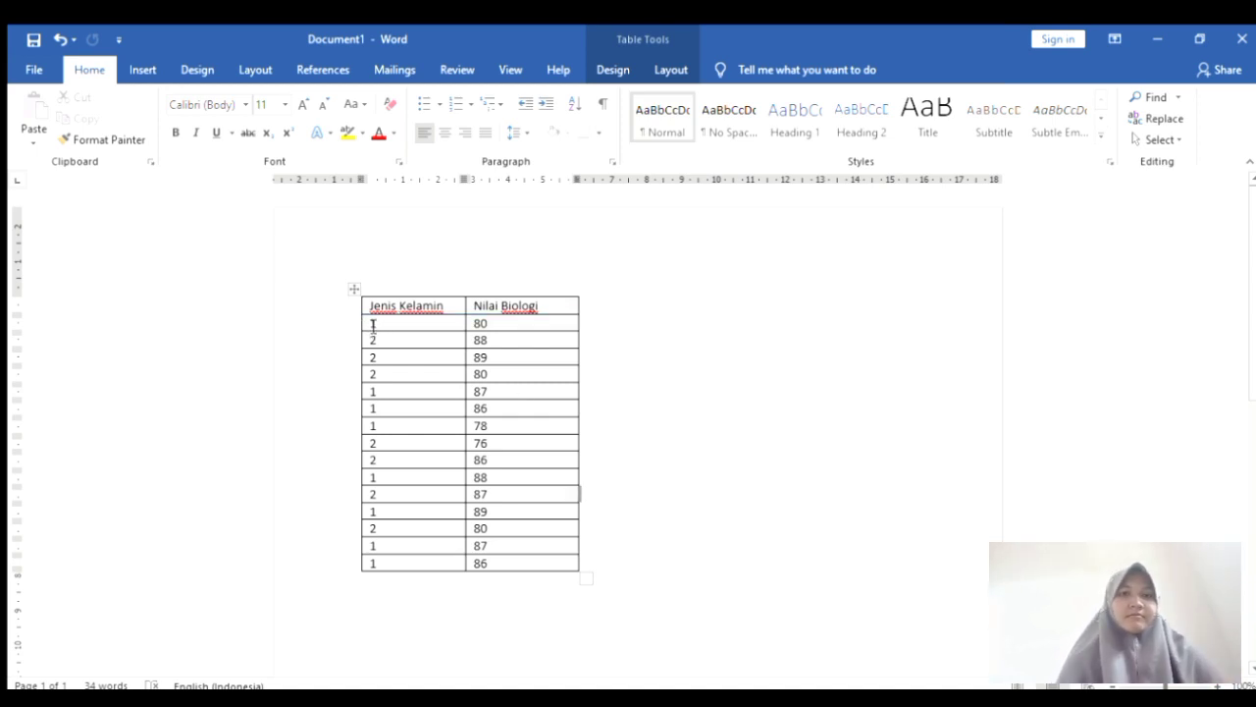
mouse_move(374, 330)
mouse_down()
mouse_move(421, 356)
mouse_move(531, 563)
mouse_up()
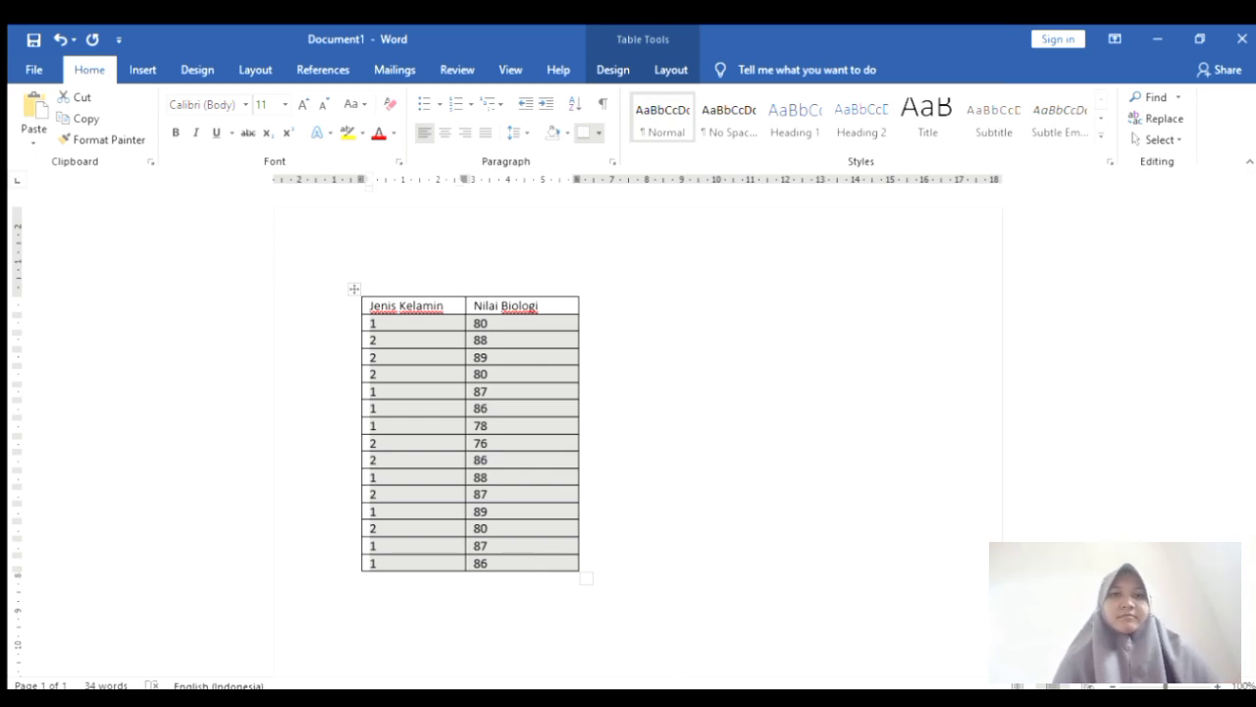
key(alt+Tab)
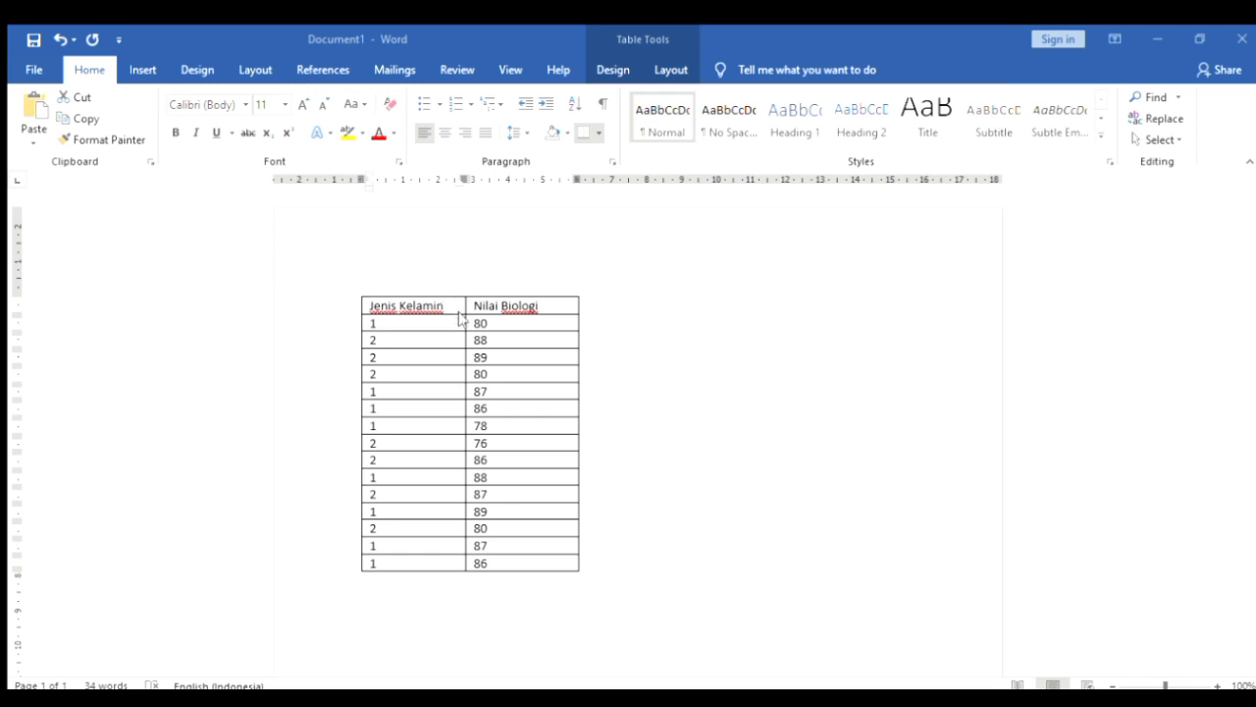
- Add the heading P-P PLOTS below the data table in the Word document
click(476, 358)
key(alt+Tab)
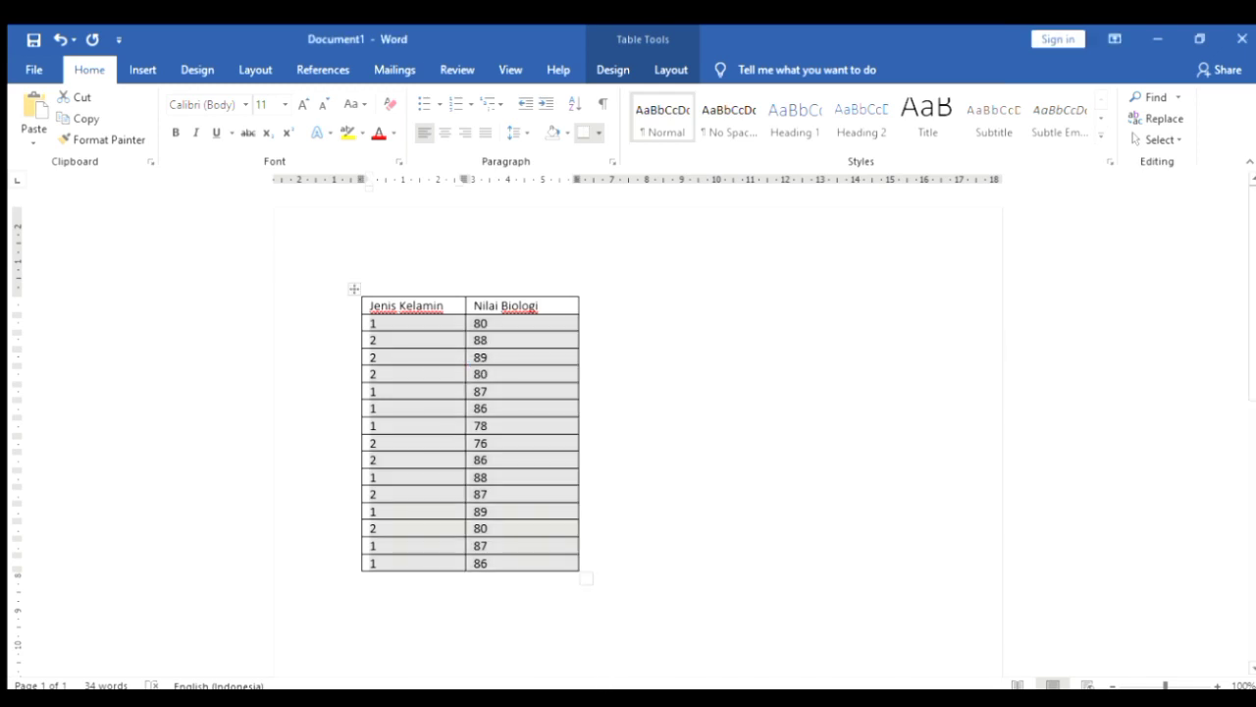
click(553, 613)
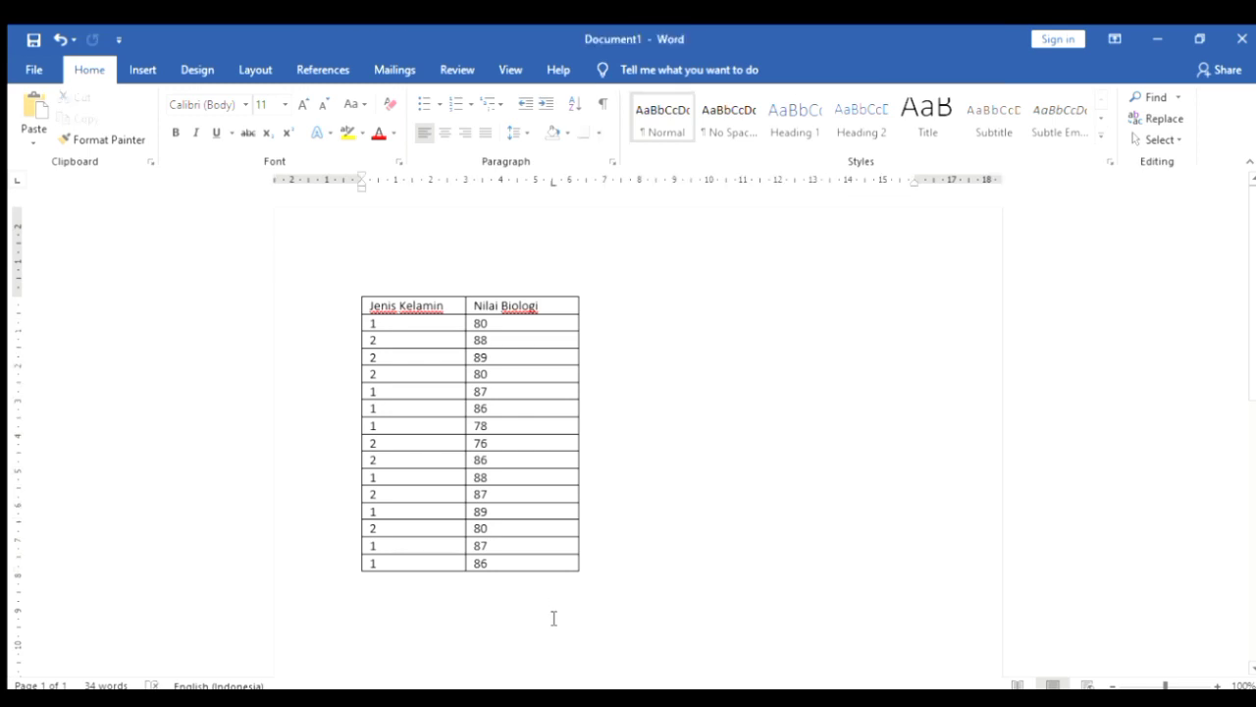
text(p)
click(424, 133)
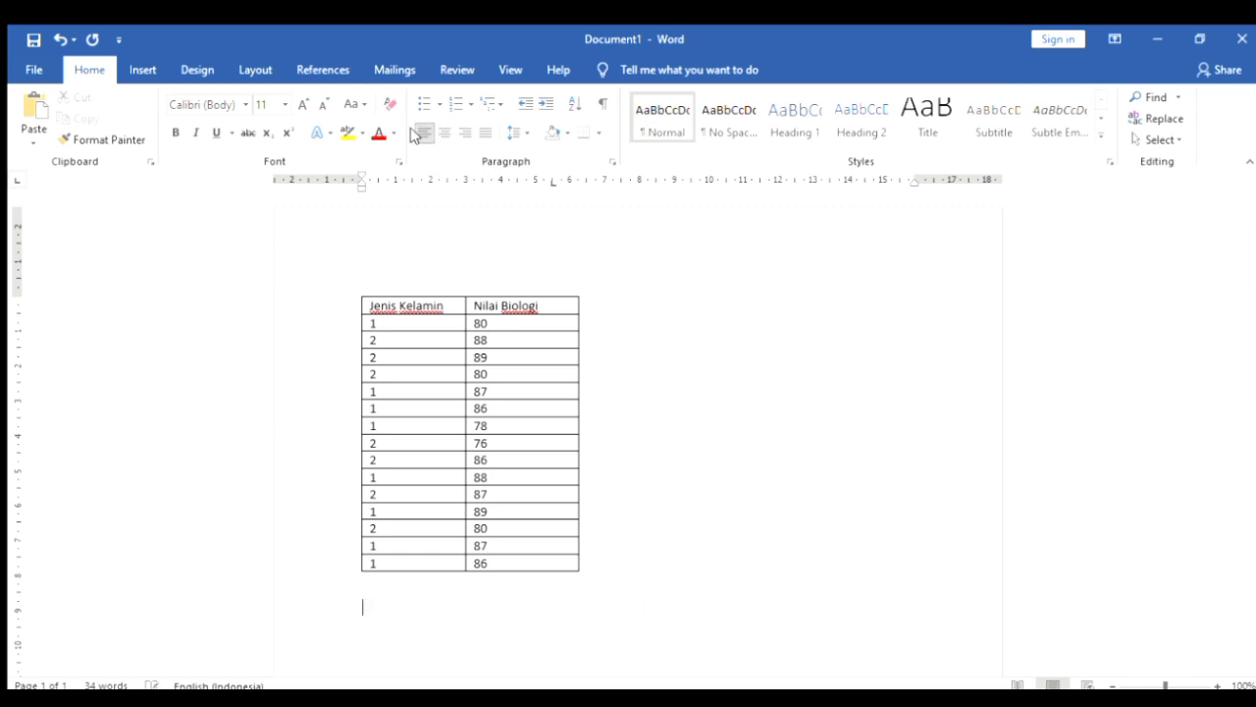
text(P-P PLOTS)
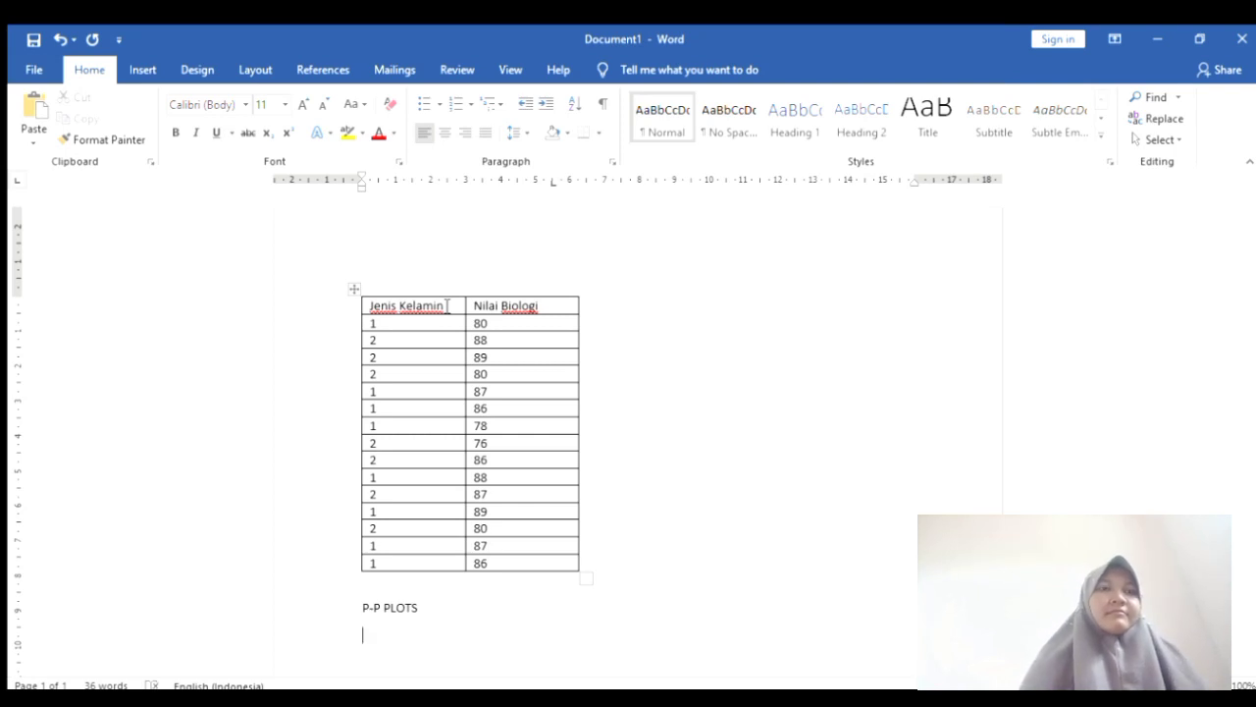
- Copy the Model Description and Case Processing Summary tables from the SPSS output to below the P-P PLOTS heading in Word
text(Model Description Model Name	MOD_2 Series or Sequence	1	nilai_biologi Transformation	None Non-Seasonal Differencing	0 Seasonal Differencing	0 Length of Seasonal Period	No periodicity Standardization	Not applied Distribution	Type	Normal Location	estimated Scale	estimated Fractional Rank Estimation Method	Blom's Rank Assigned to Ties	Mean rank of tied values Applying the model specifications from MOD_2)
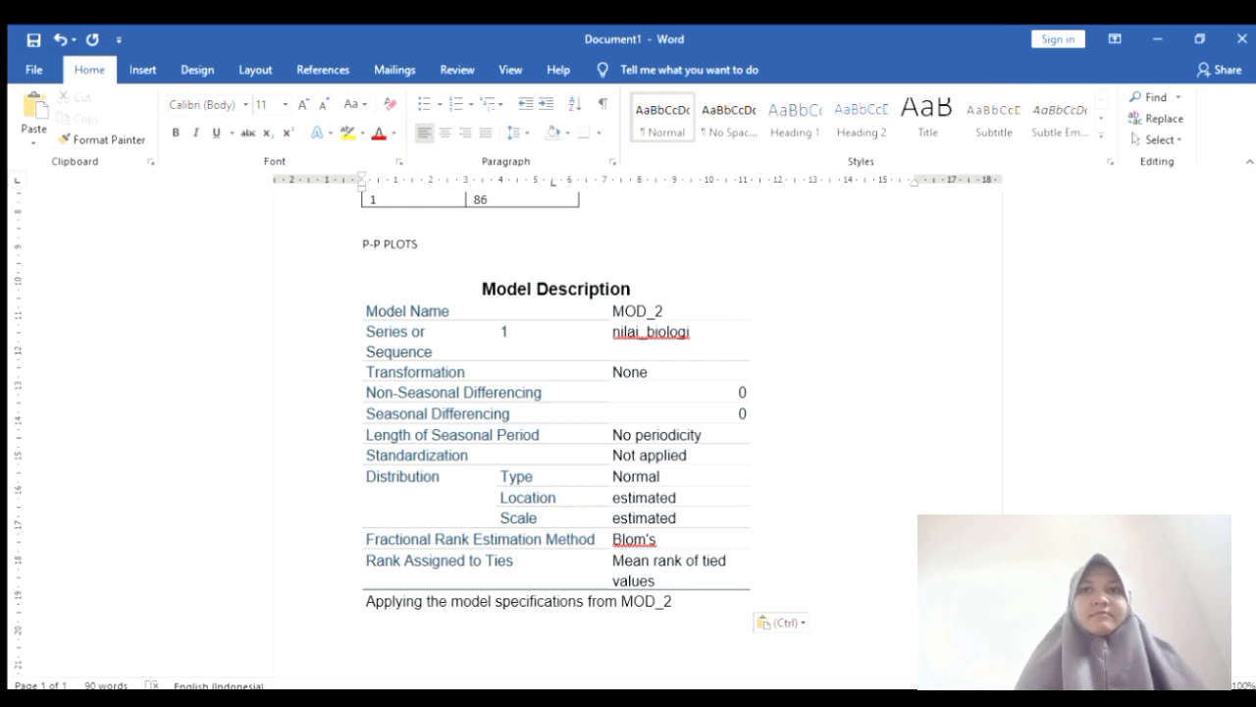
key(alt+Tab)
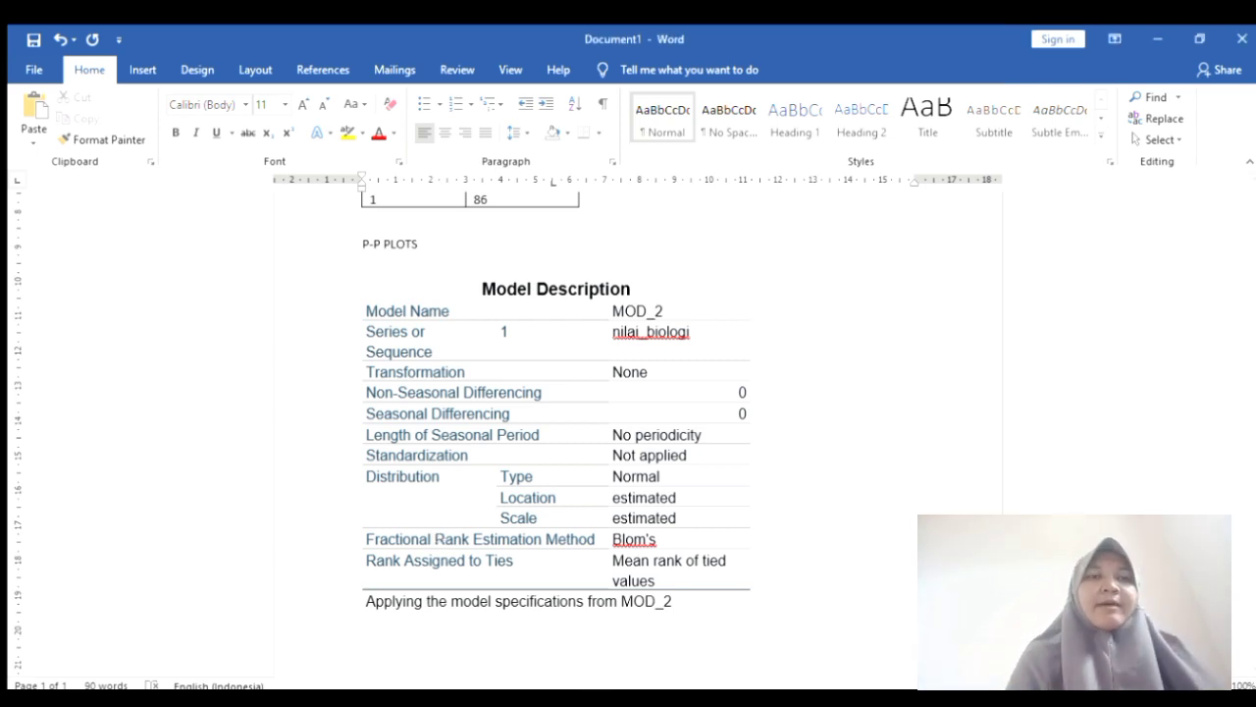
text(Case Processing Summary 	nilai_biologi Series or Sequence Length	15 Number of Missing Values in the Plot	User-Missing	0 	System-Missing	0 The cases are unweighted.)
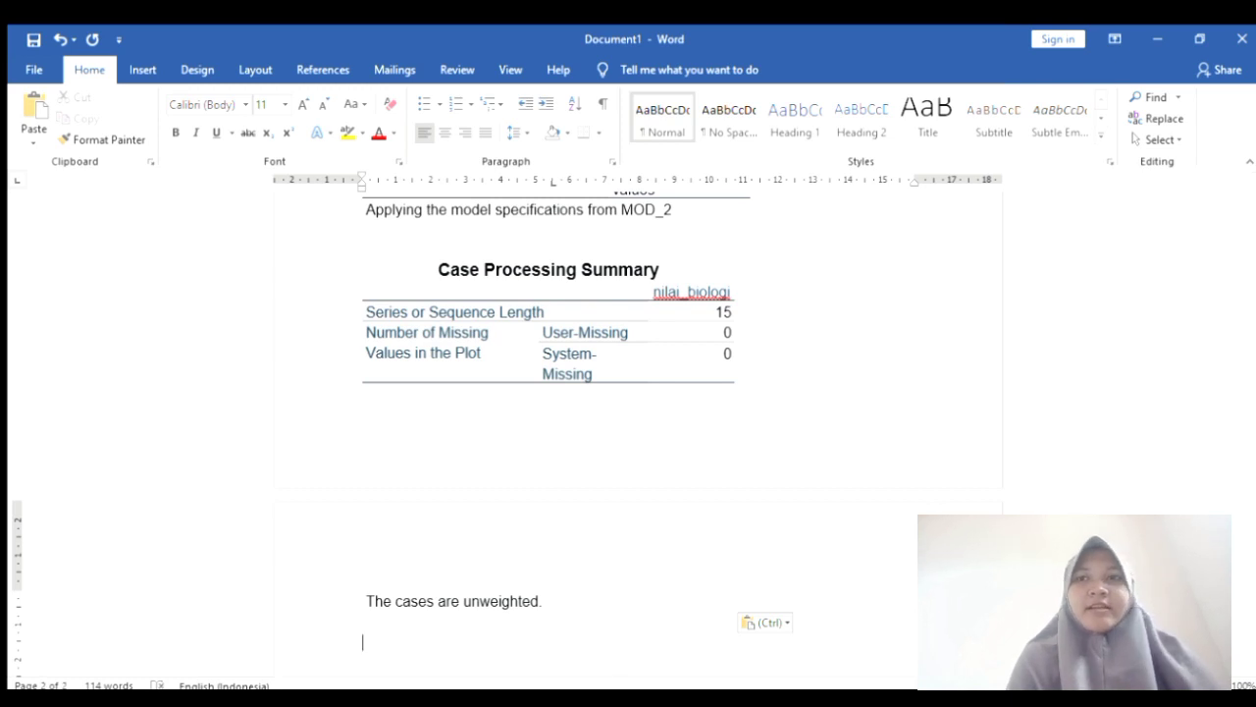
- Copy the Estimated Distribution Parameters table from the SPSS output to below the Case Processing Summary in Word
click(665, 699)
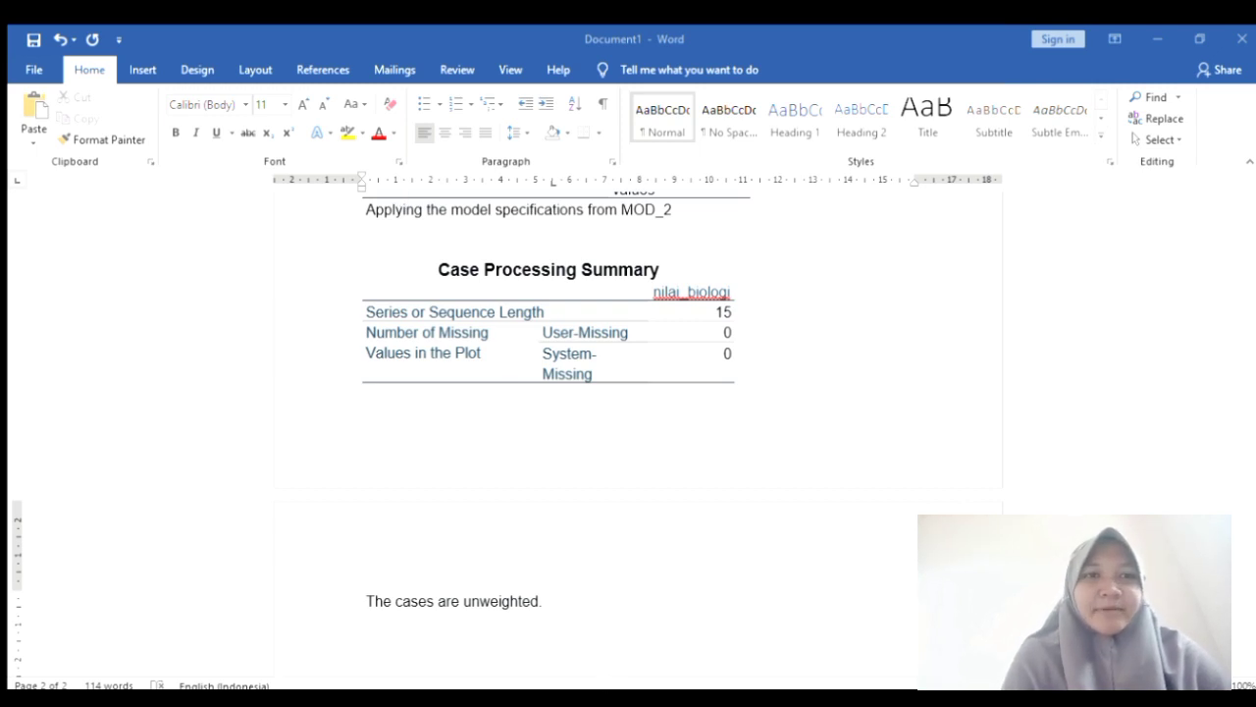
key(alt+Tab)
text(Estimated Distribution Parameters nilai_biologi Normal Distribution	Location	84.4667 Scale	4.35671 The cases are unweighted.)
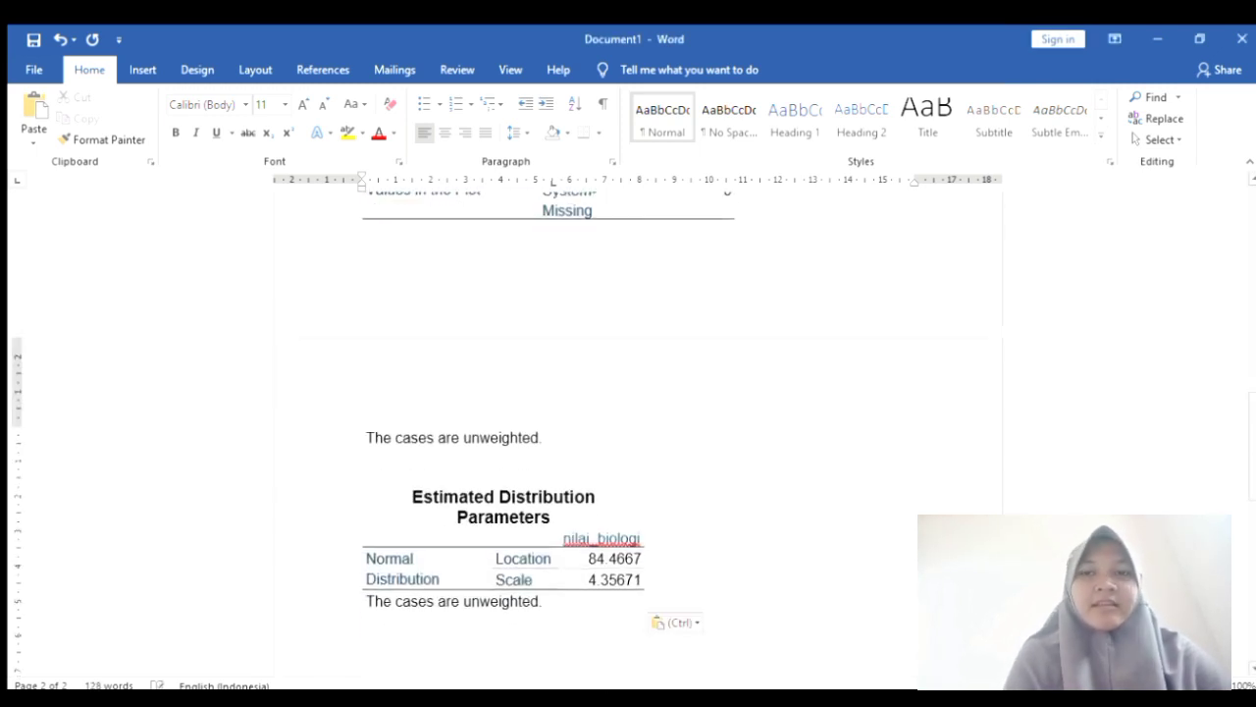
- Copy the Normal P-P Plot and Detrended Normal P-P Plot of nilai_biologi from SPSS to the end of the Word document
key(alt+Tab)
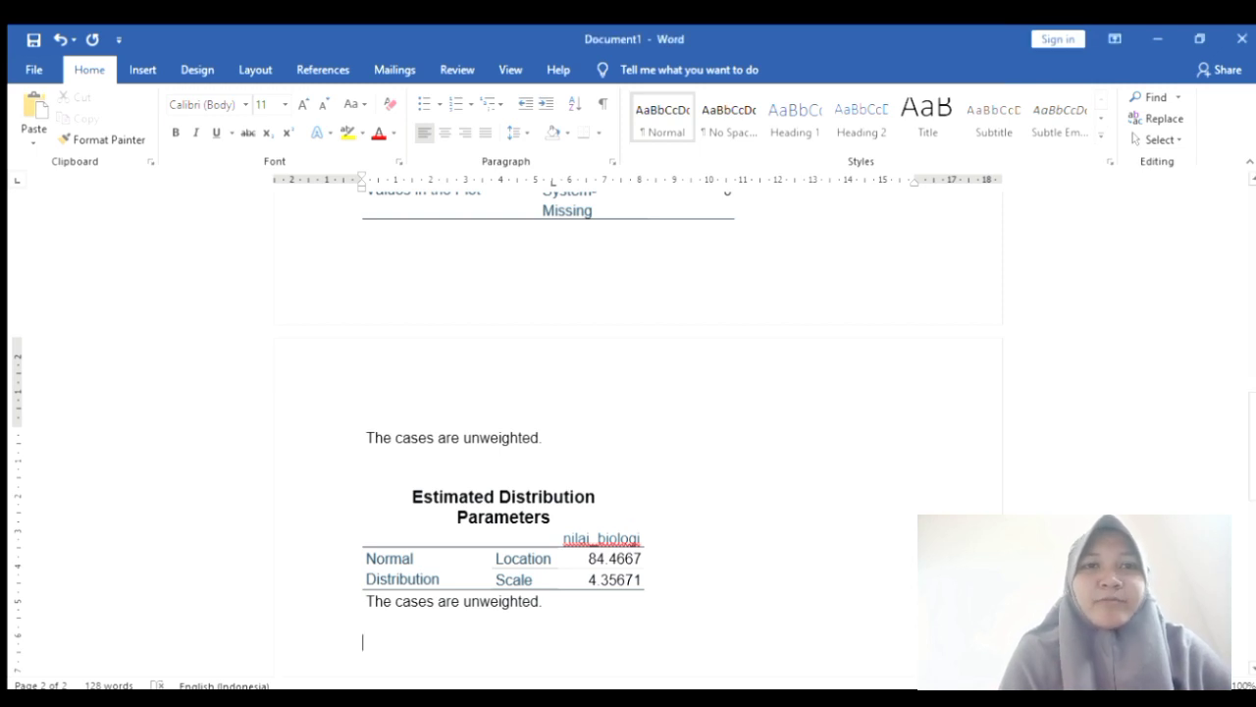
scroll(628, 422, down, 7)
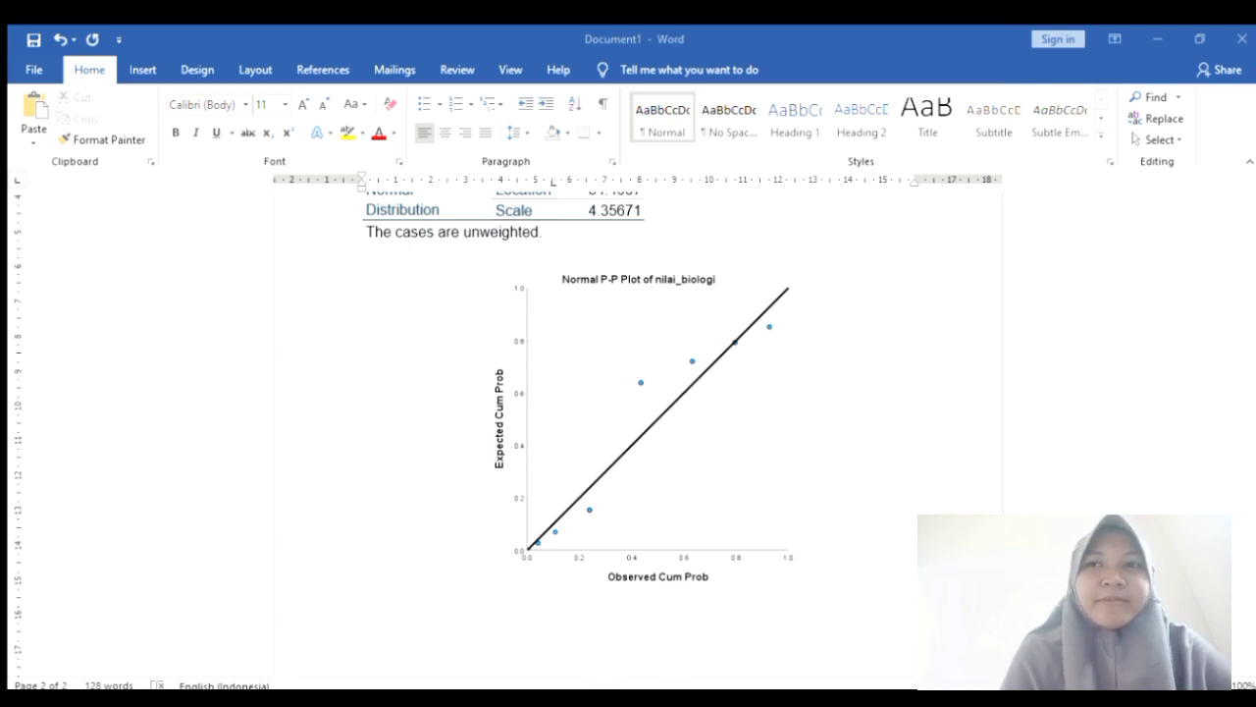
scroll(637, 432, down, 10)
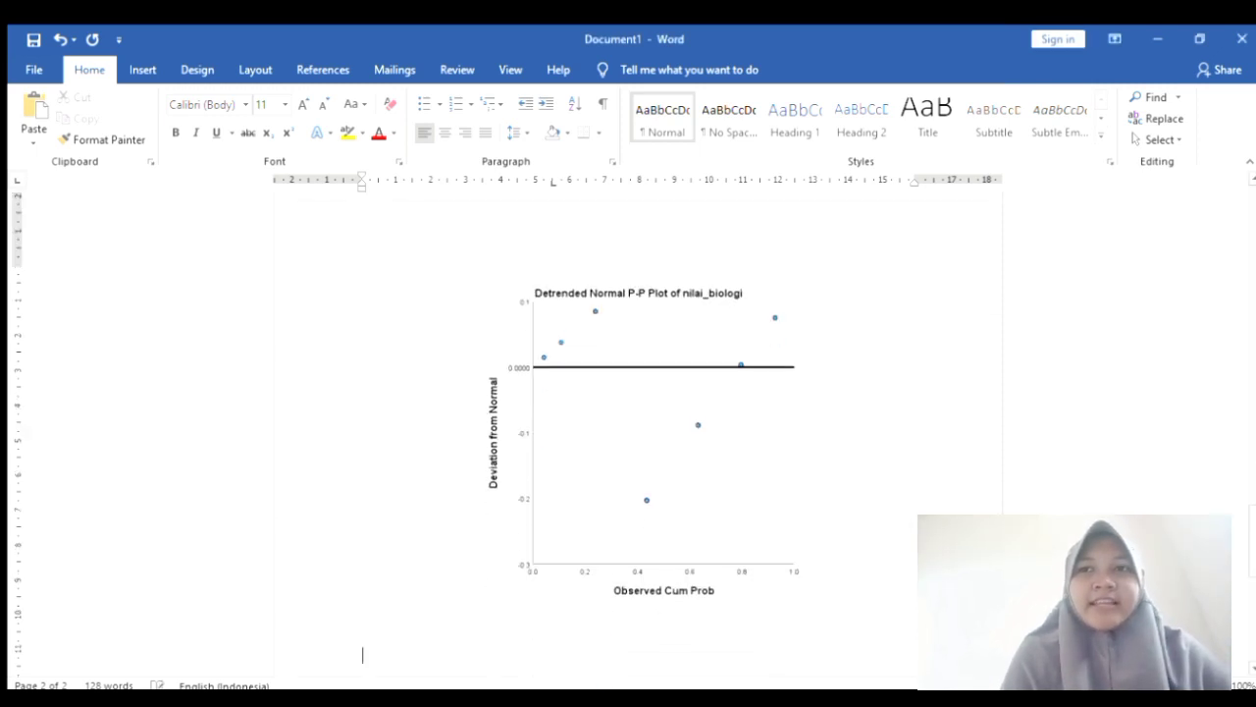
- Add the heading UJI Z below the Detrended Normal P-P Plot and paste the copied Kolmogorov-Smirnov test table beneath it
key(ctrl+Return)
drag(1255, 356, 1254, 248)
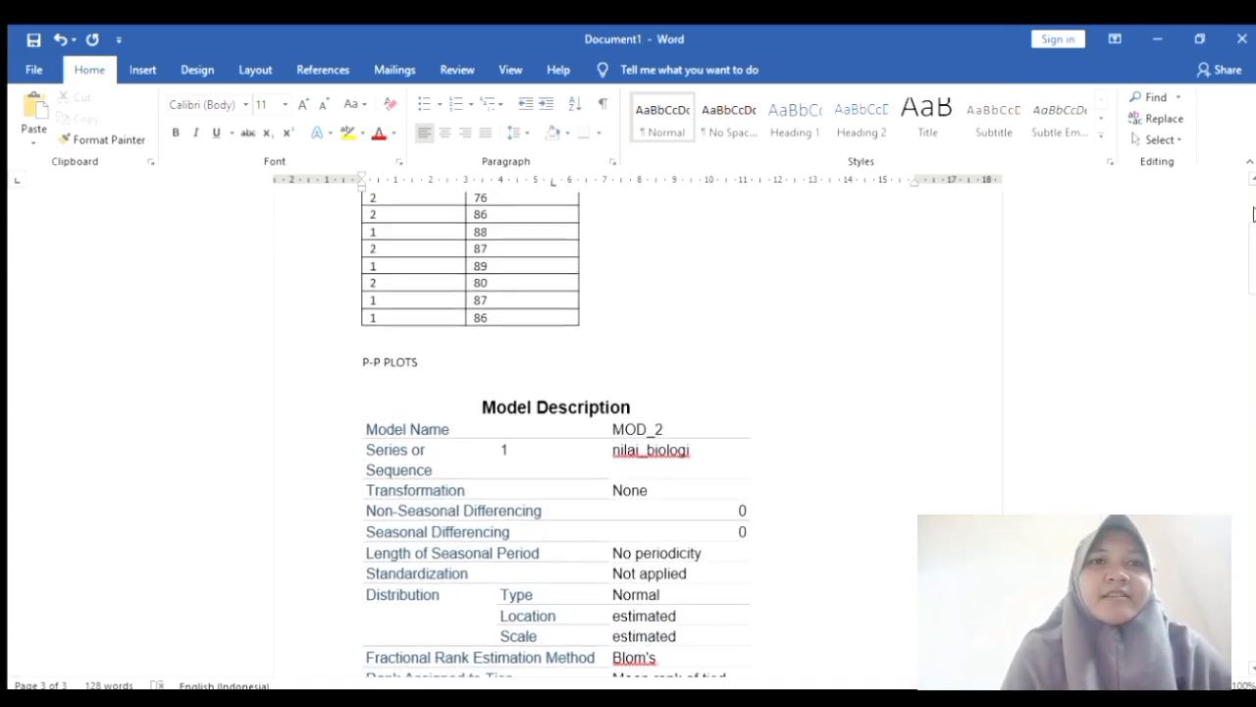
scroll(1253, 214, up, 5)
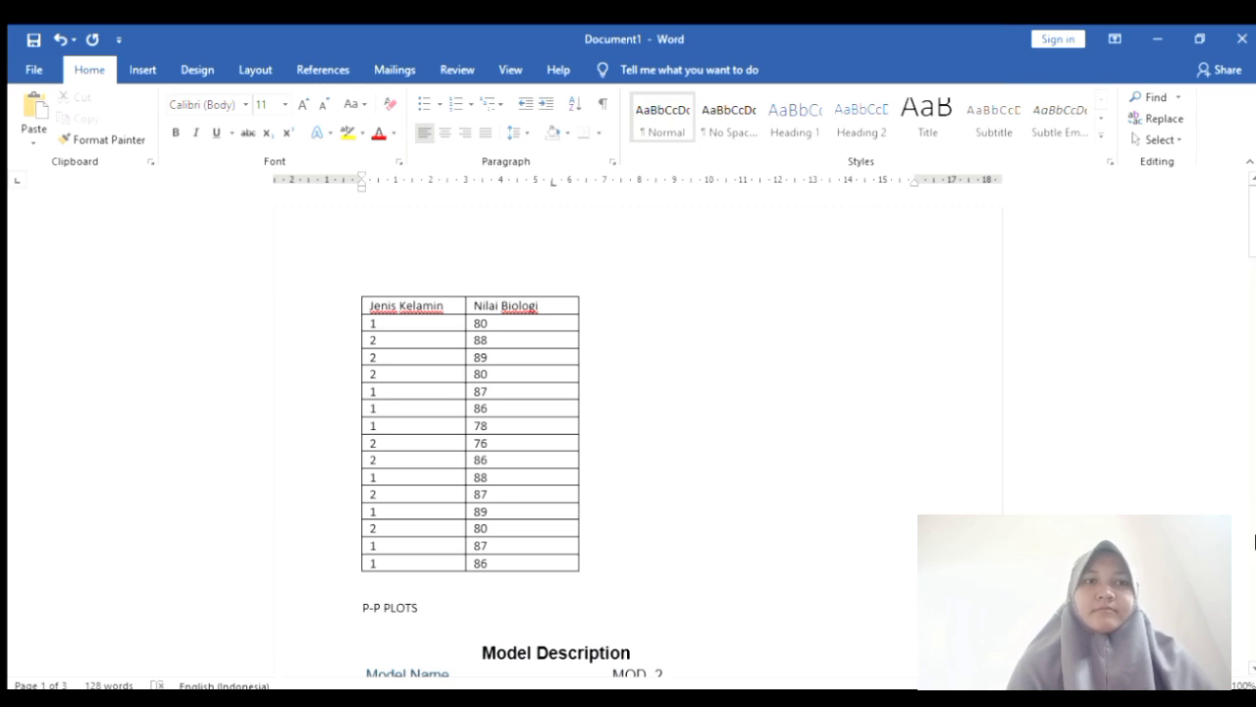
scroll(1253, 541, down, 8)
scroll(1253, 542, down, 15)
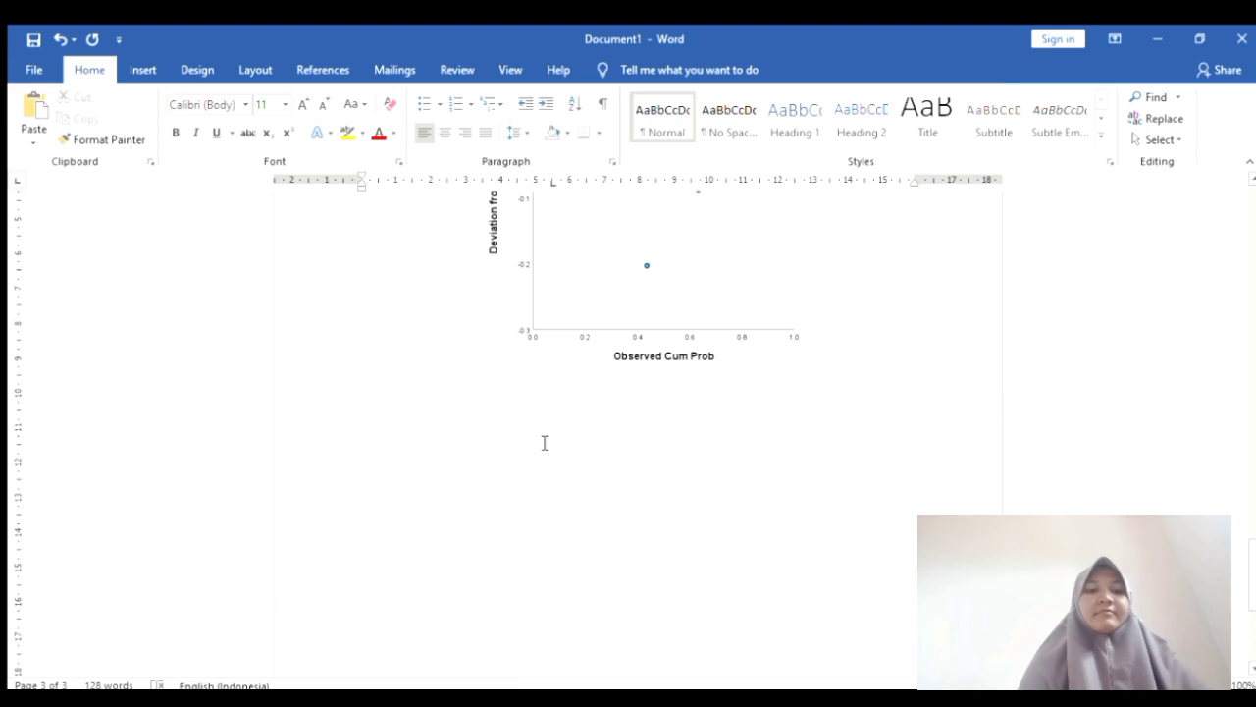
text(u)
key(BackSpace)
text(UJI Z)
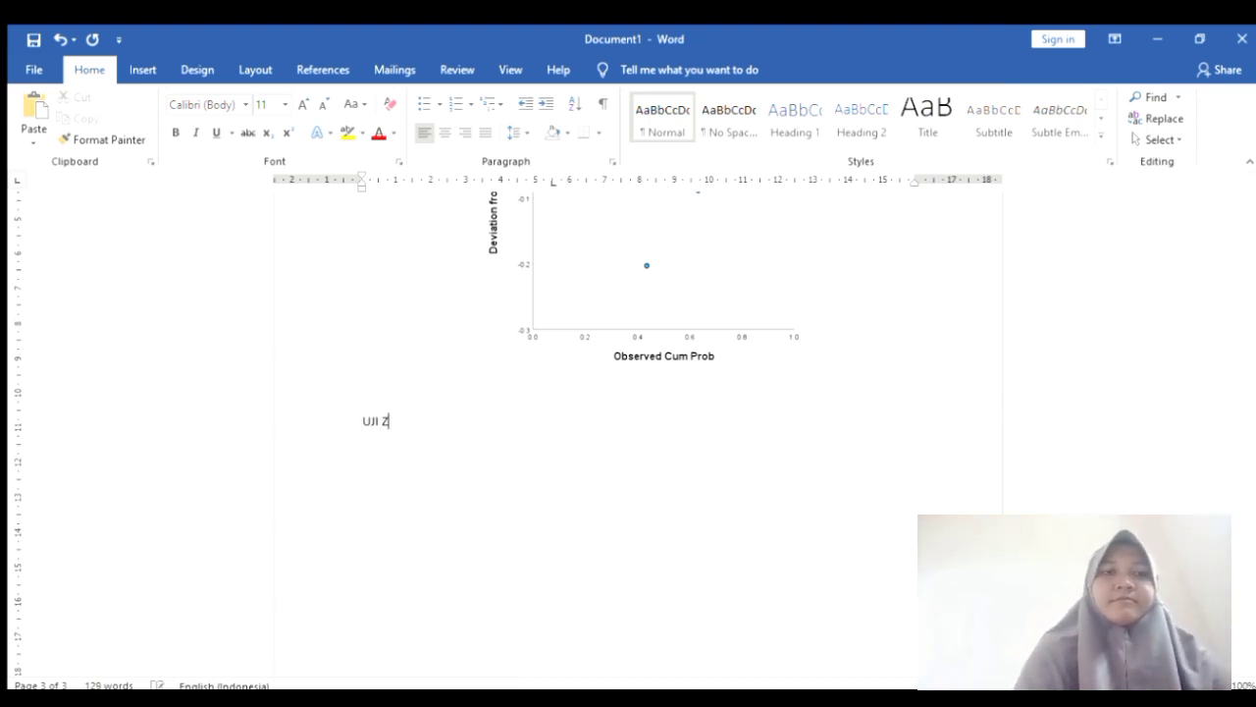
key(Return)
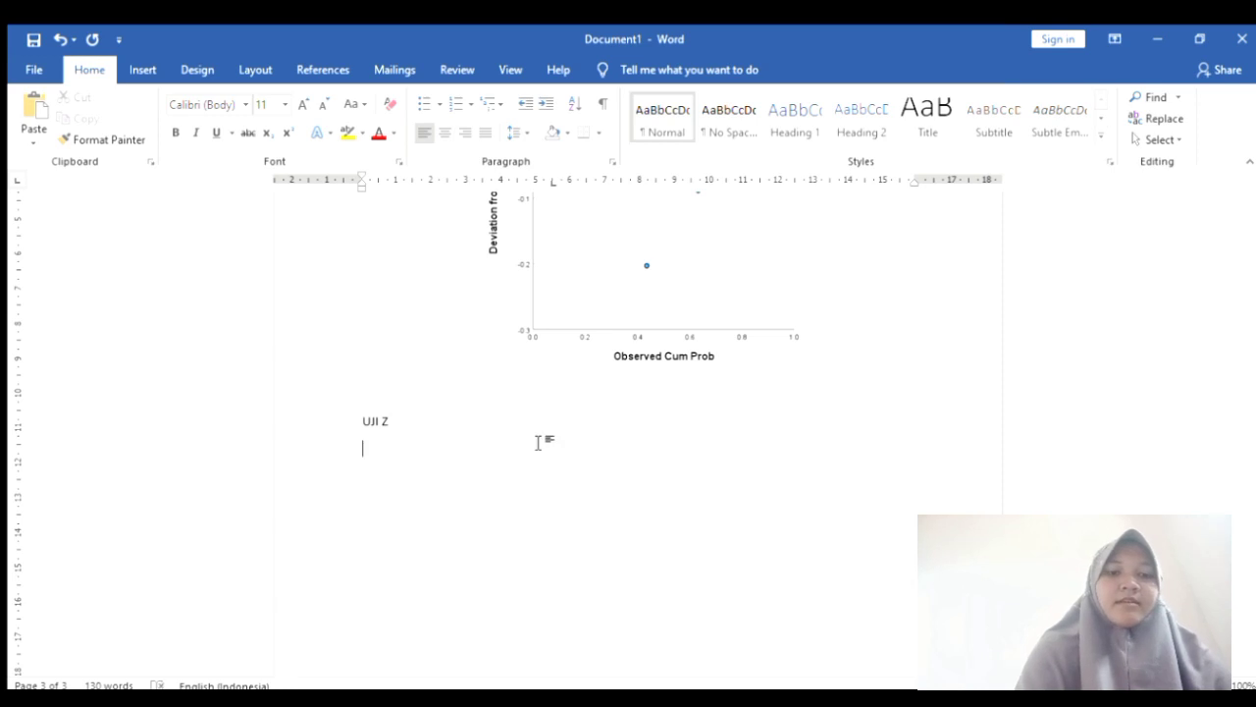
key(ctrl+v)
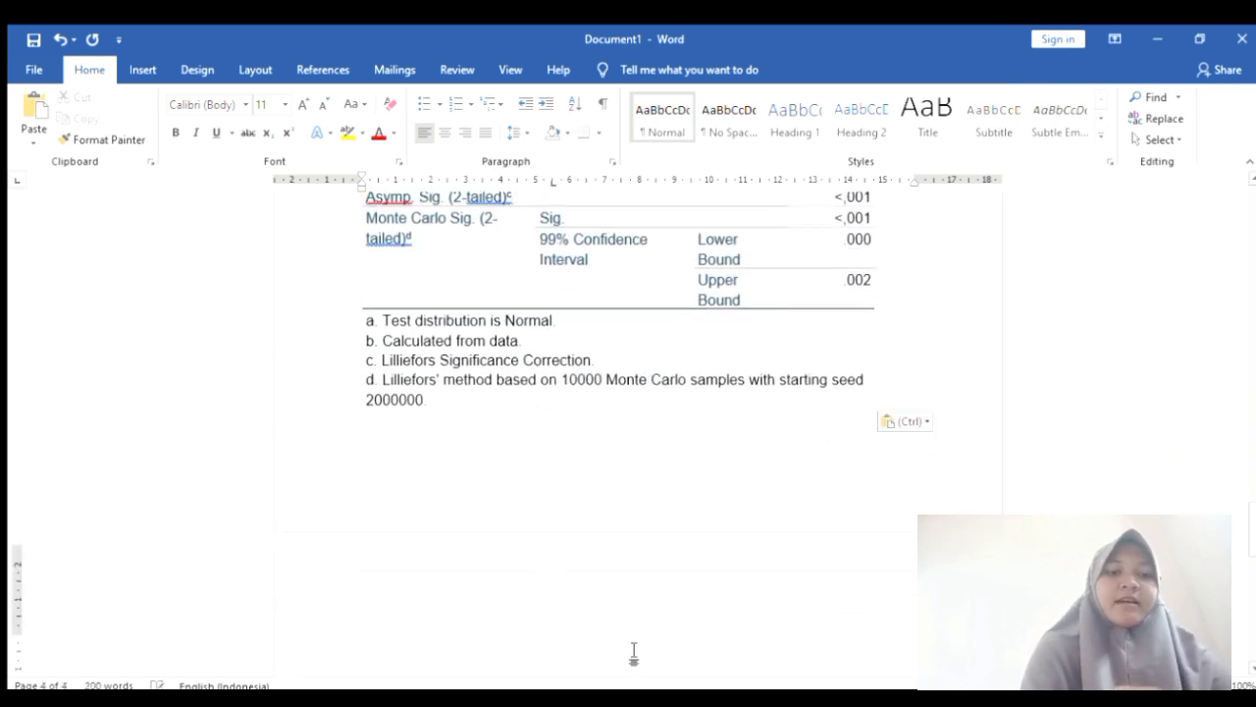
click(643, 698)
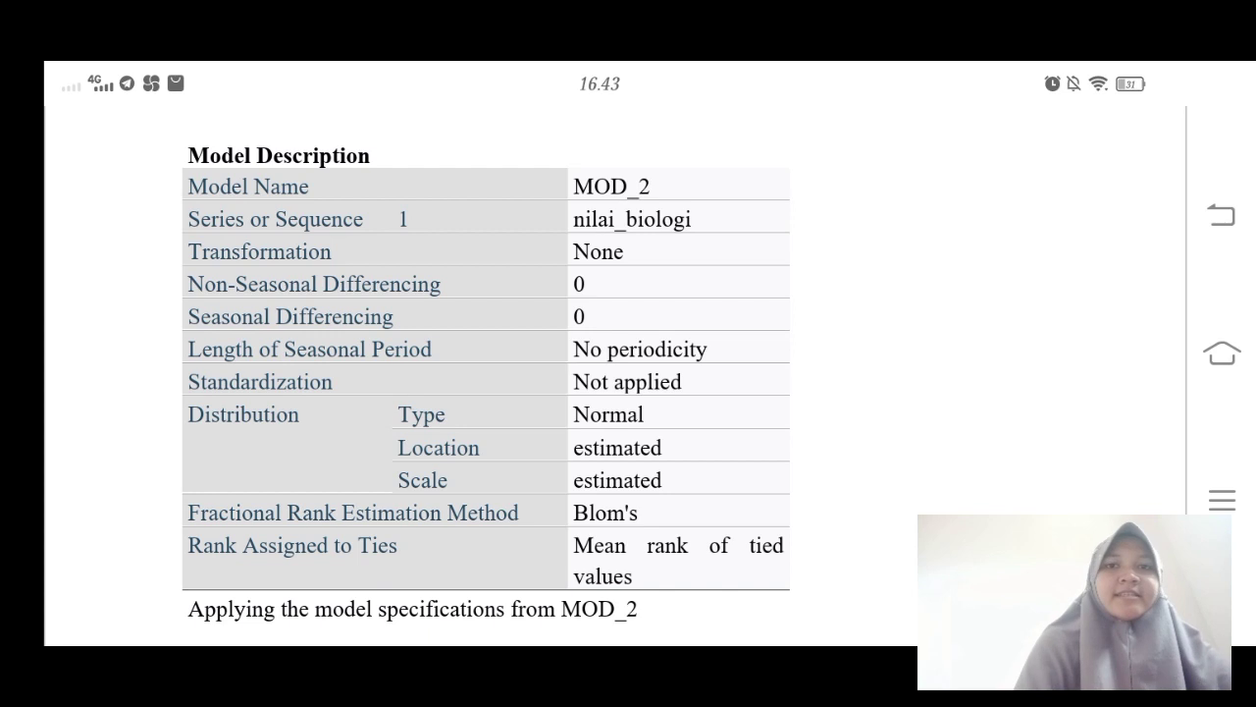
- Read through the STATISTIKA 3 report in the mobile document viewer, examining the P-P plot output, the Kolmogorov-Smirnov table and both written interpretations
scroll(615, 393, down, 10)
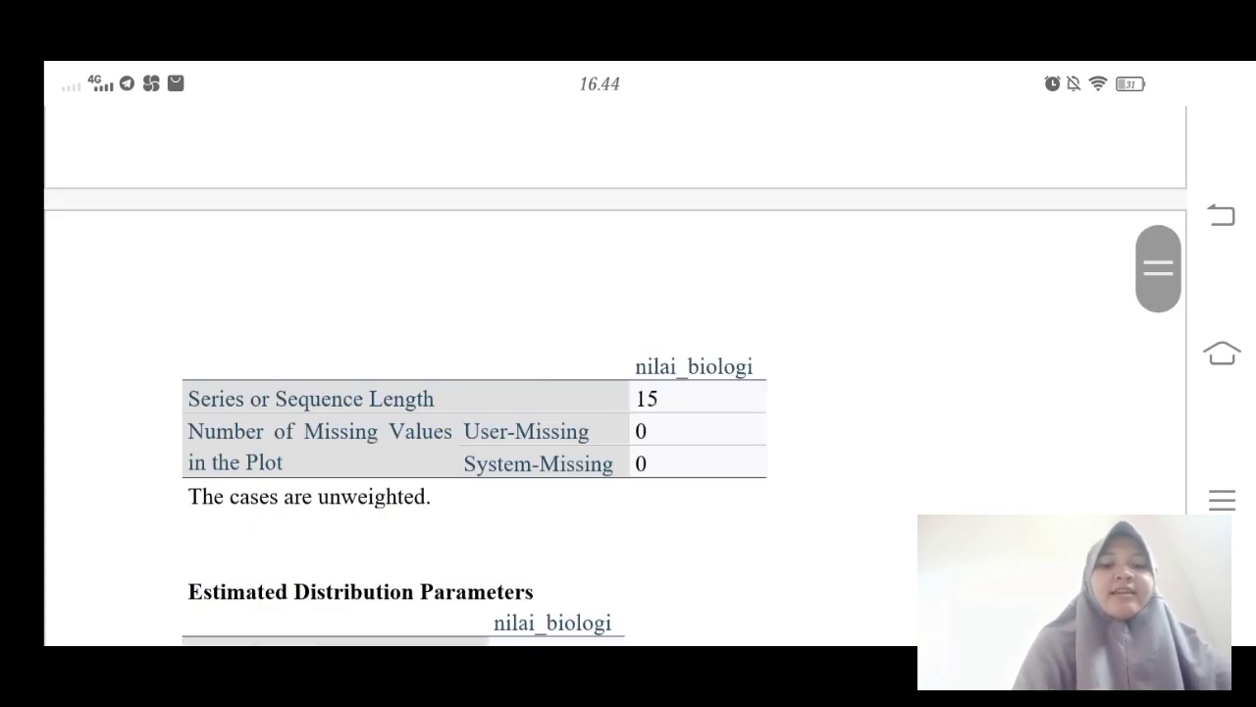
scroll(615, 393, down, 5)
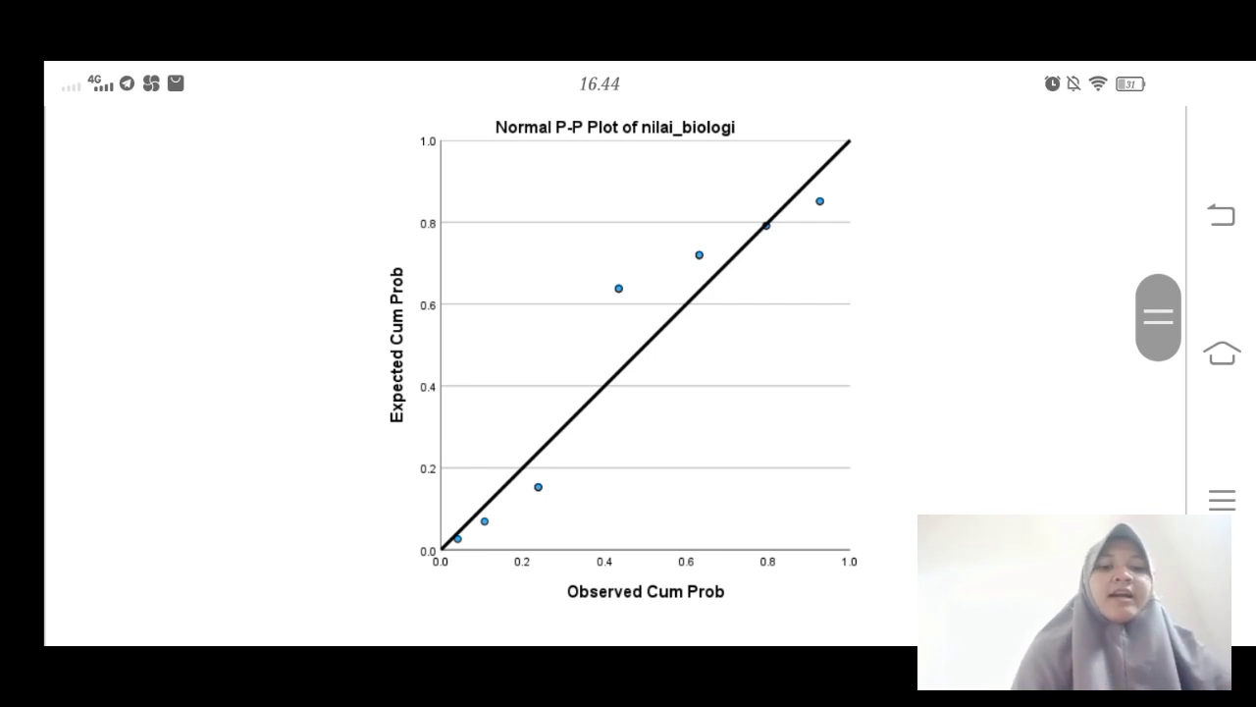
scroll(616, 393, down, 5)
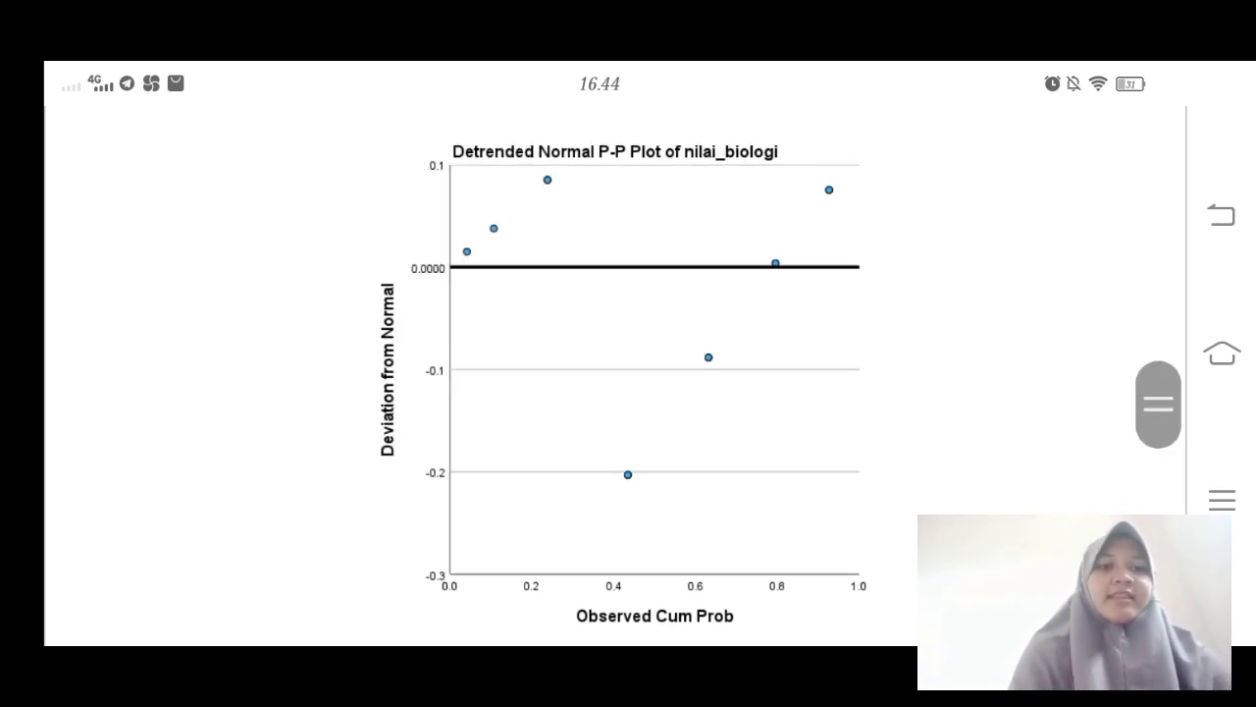
scroll(616, 392, down, 5)
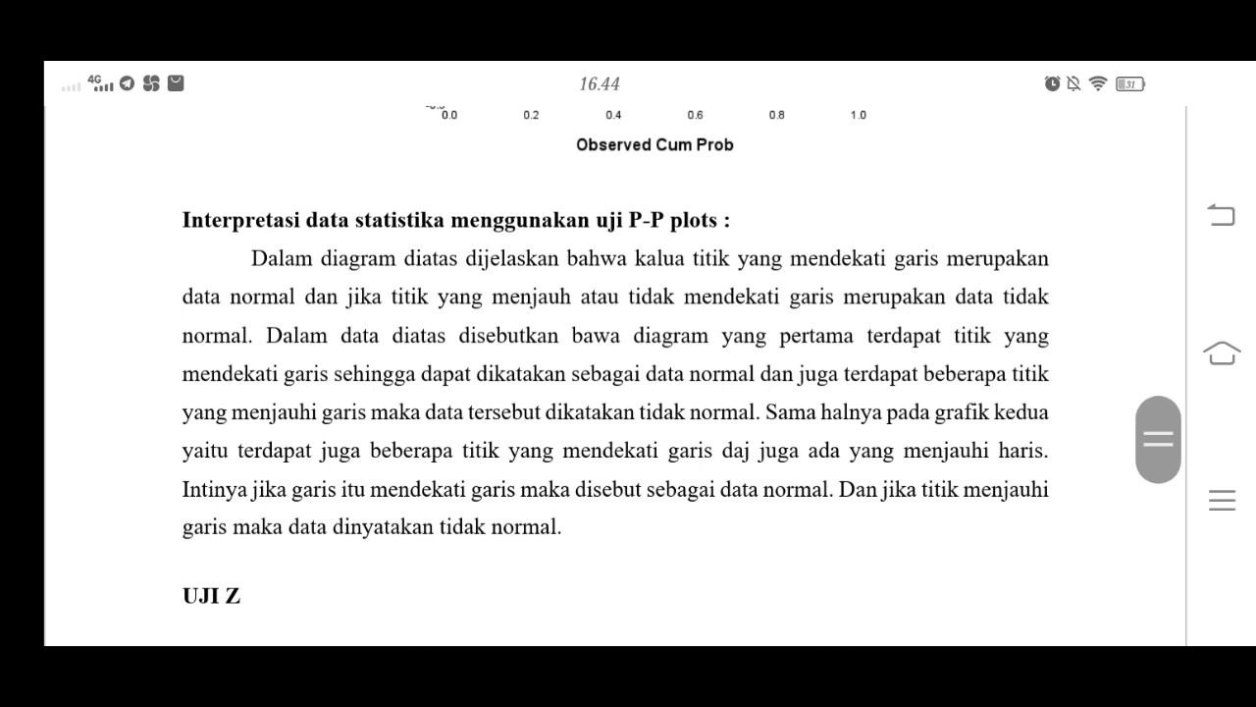
scroll(615, 393, down, 5)
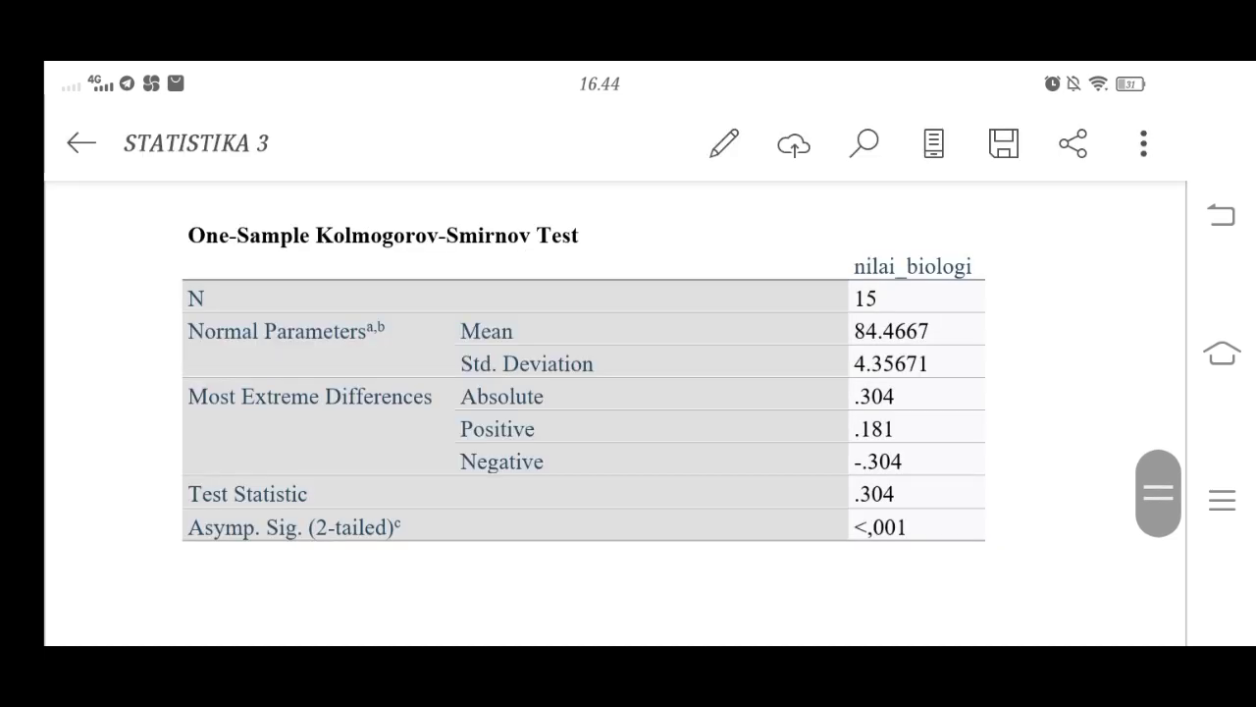
scroll(615, 393, down, 5)
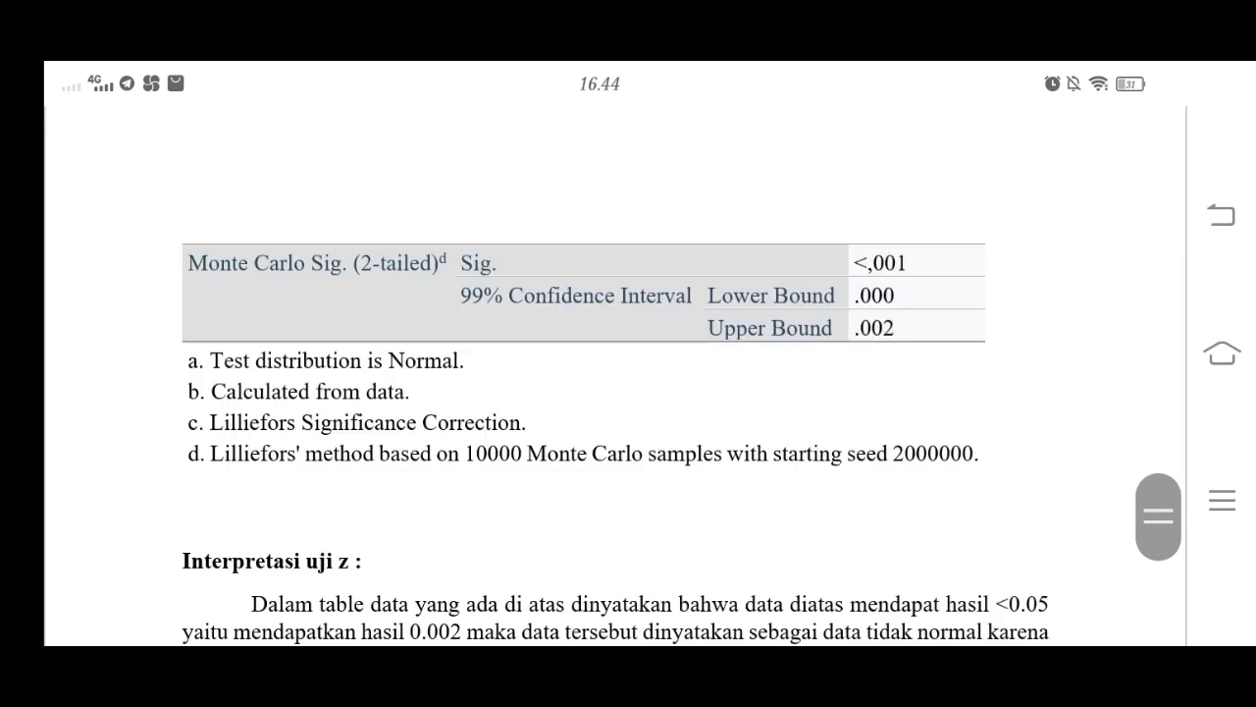
scroll(615, 393, down, 5)
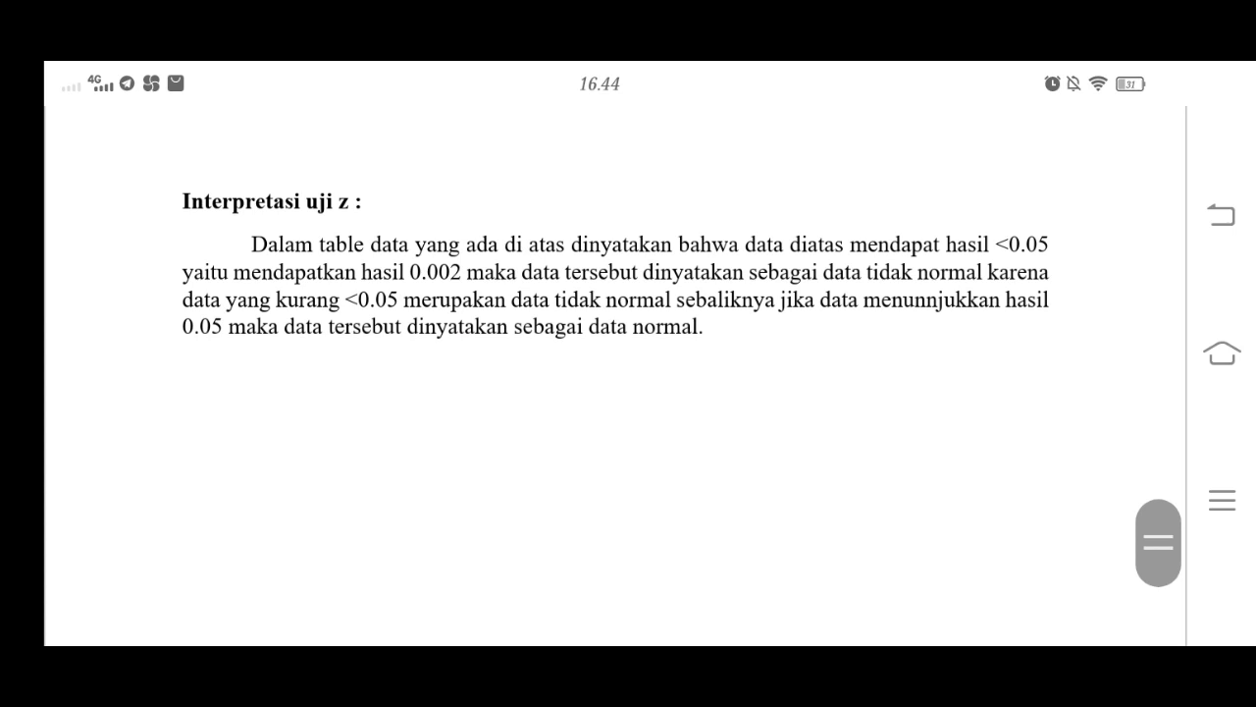